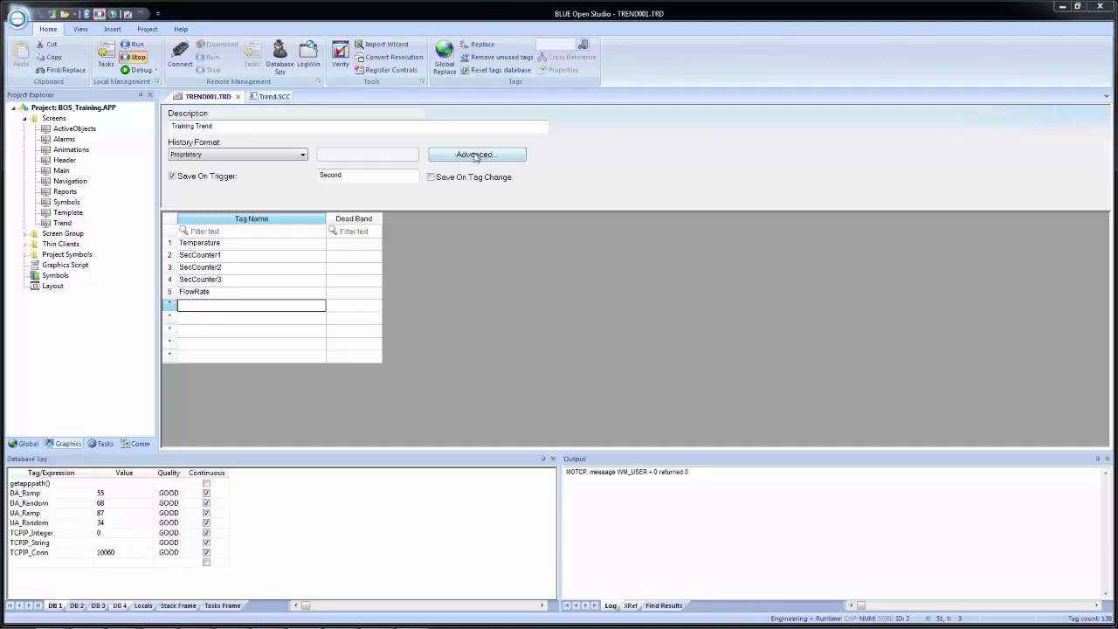
- Examine the trend worksheet's advanced settings, including the Bad Quality types Value, NaN and Max Value, ending on Tag Value
{"action": "left_click", "coordinate": [476, 156]}
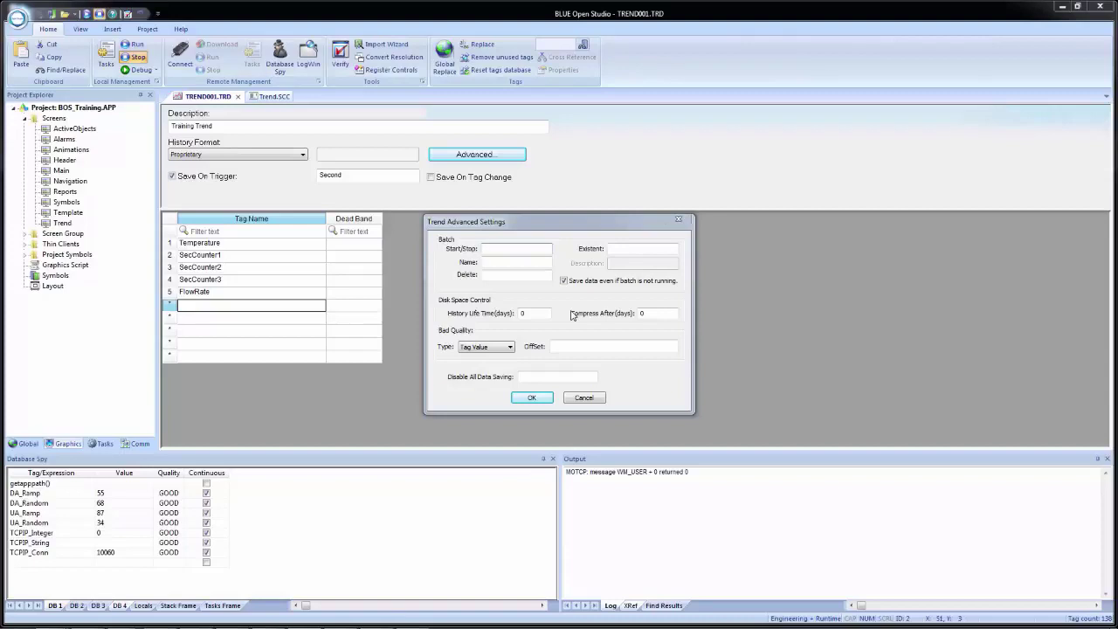
{"action": "left_click", "coordinate": [508, 346]}
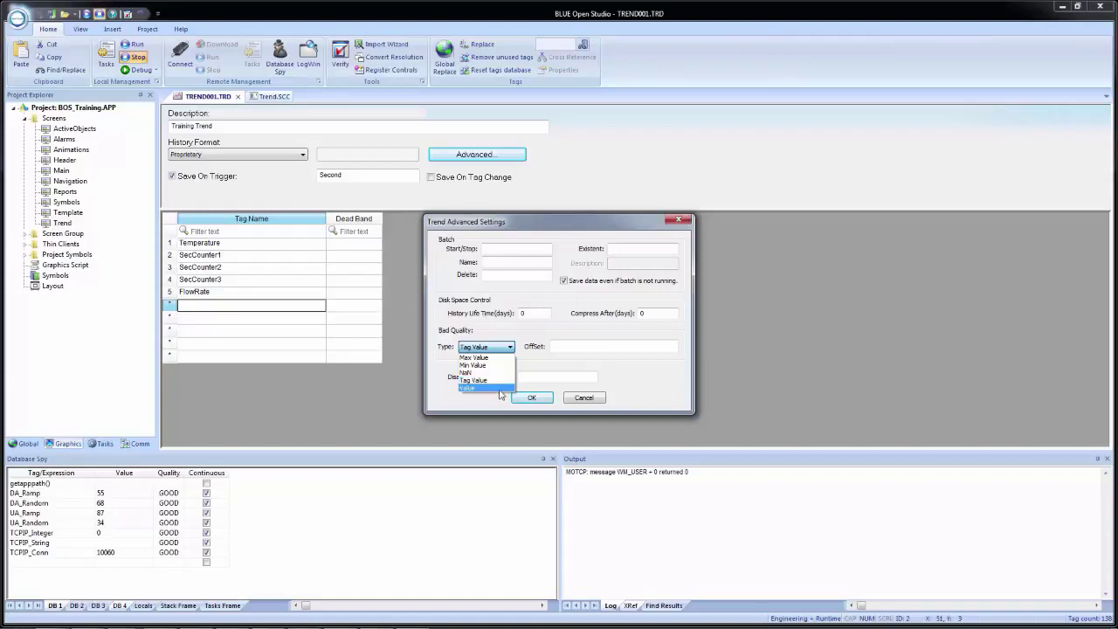
{"action": "left_click", "coordinate": [498, 388]}
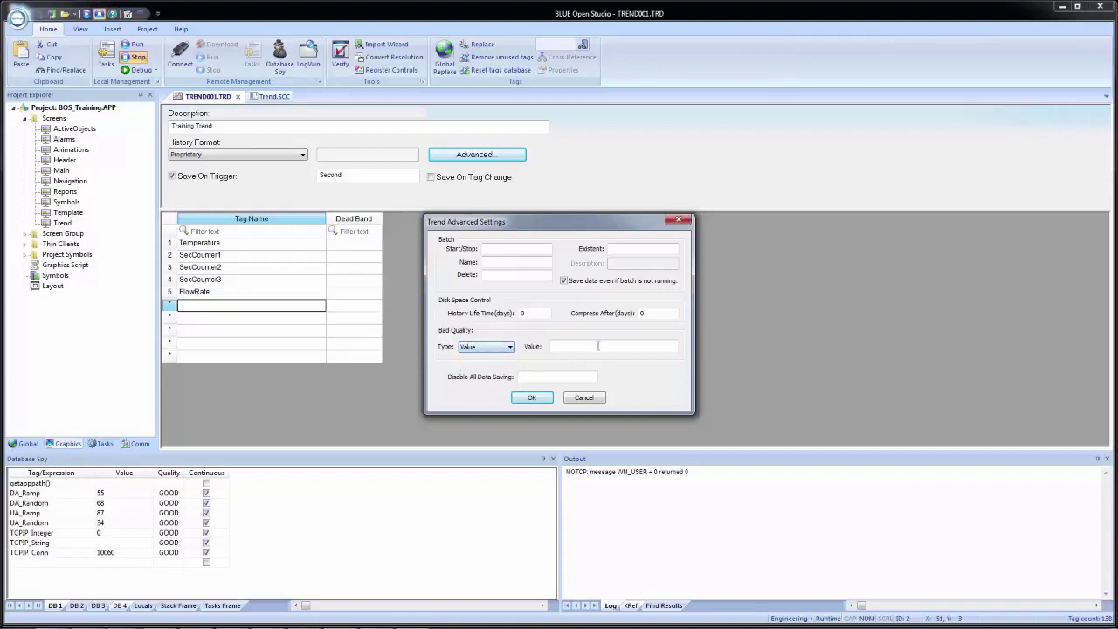
{"action": "left_click", "coordinate": [478, 350]}
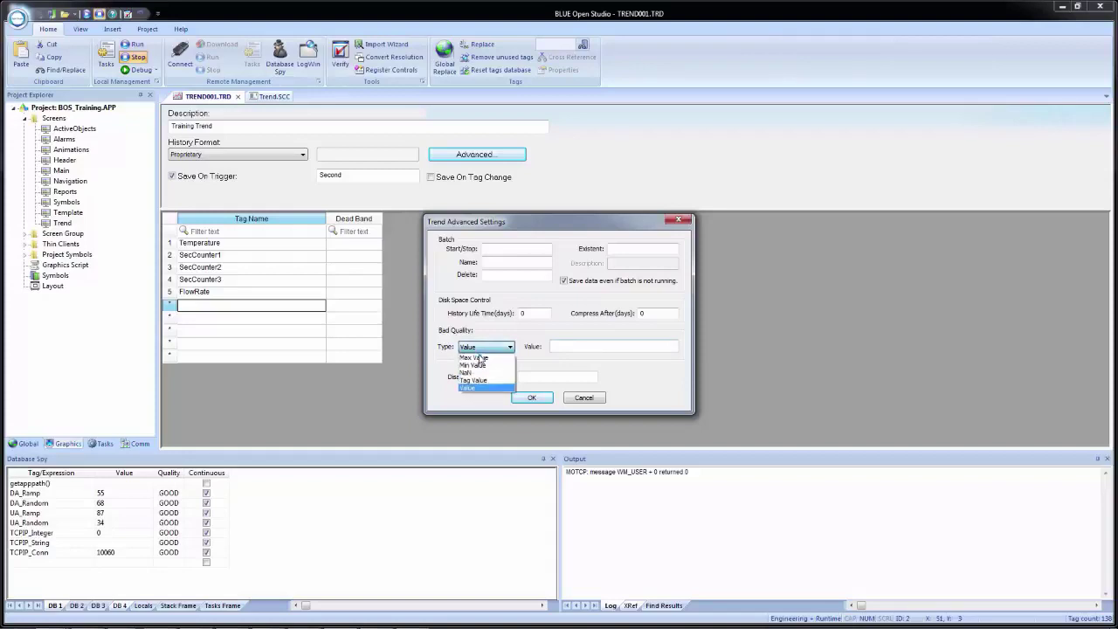
{"action": "left_click", "coordinate": [492, 373]}
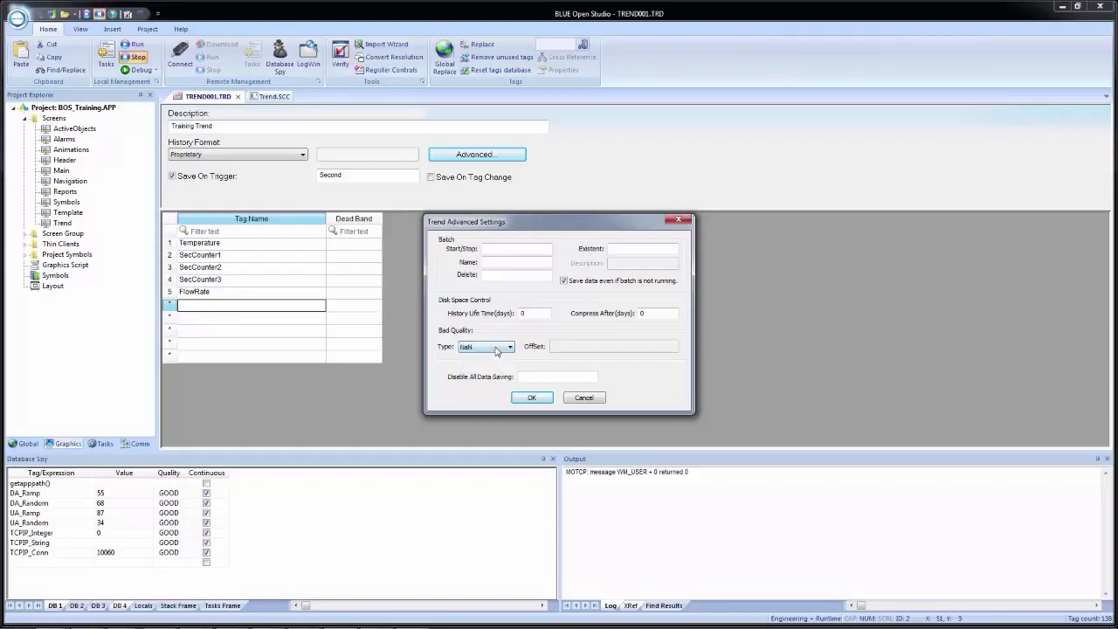
{"action": "left_click", "coordinate": [496, 350]}
{"action": "left_click", "coordinate": [485, 357]}
{"action": "left_click", "coordinate": [485, 351]}
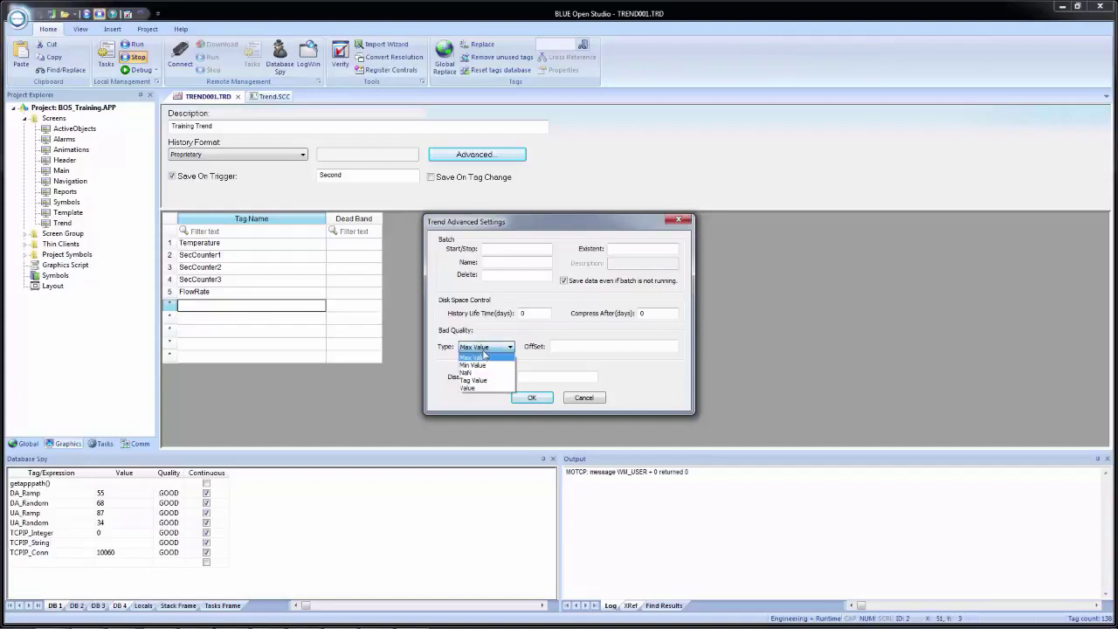
{"action": "left_click", "coordinate": [474, 380]}
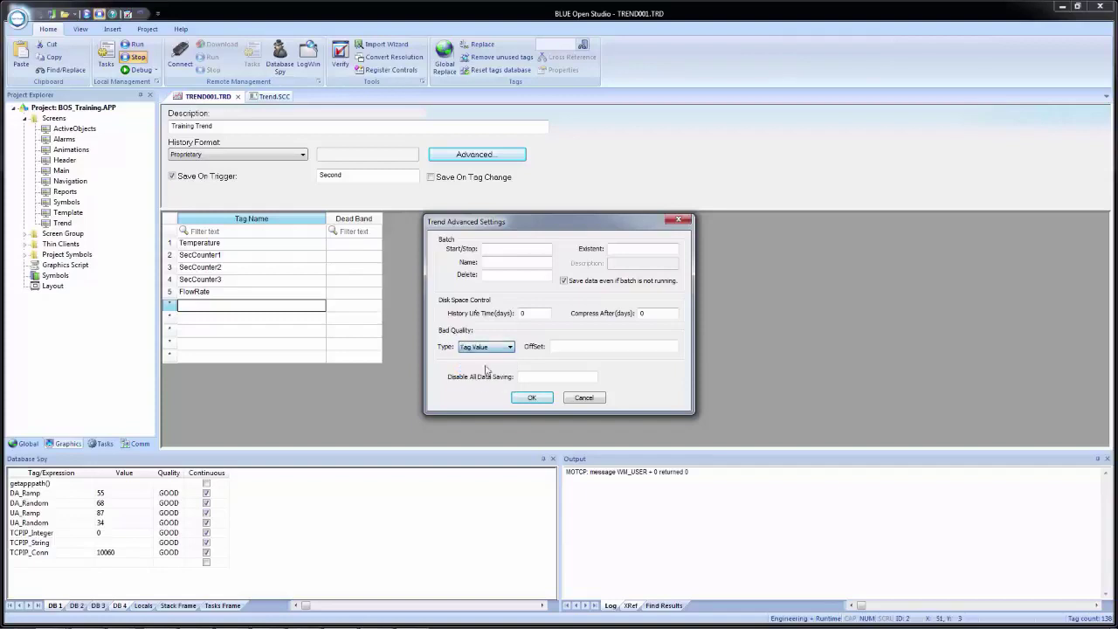
{"action": "left_click", "coordinate": [583, 345]}
{"action": "left_click", "coordinate": [534, 376]}
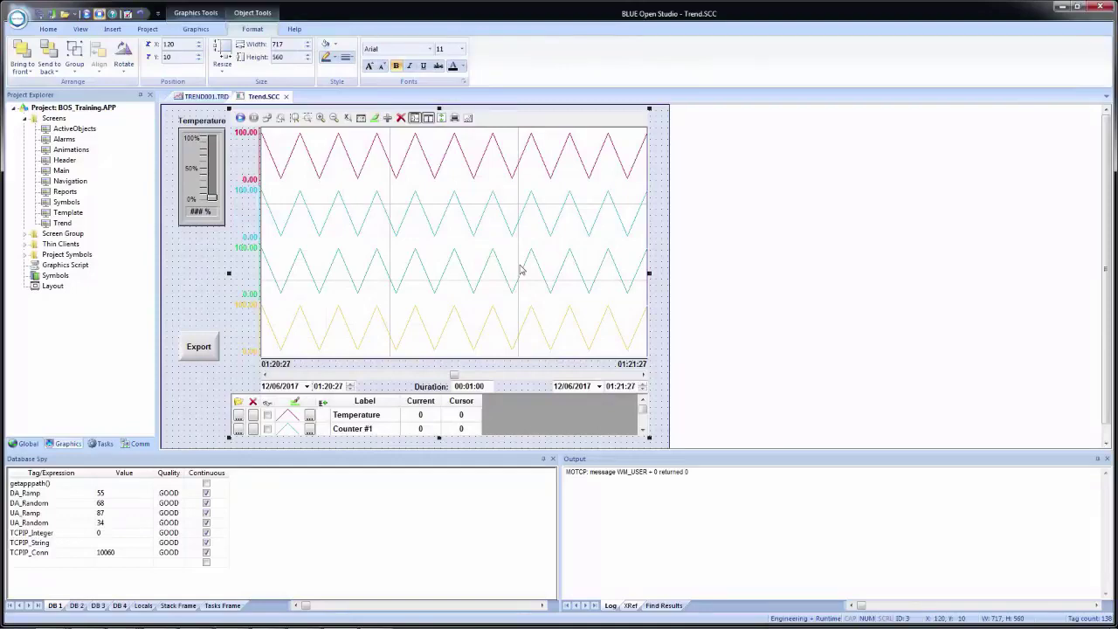
- Open the trend control's axis settings and go through the X axis period types, ending on Time before now
{"action": "double_click", "coordinate": [520, 270]}
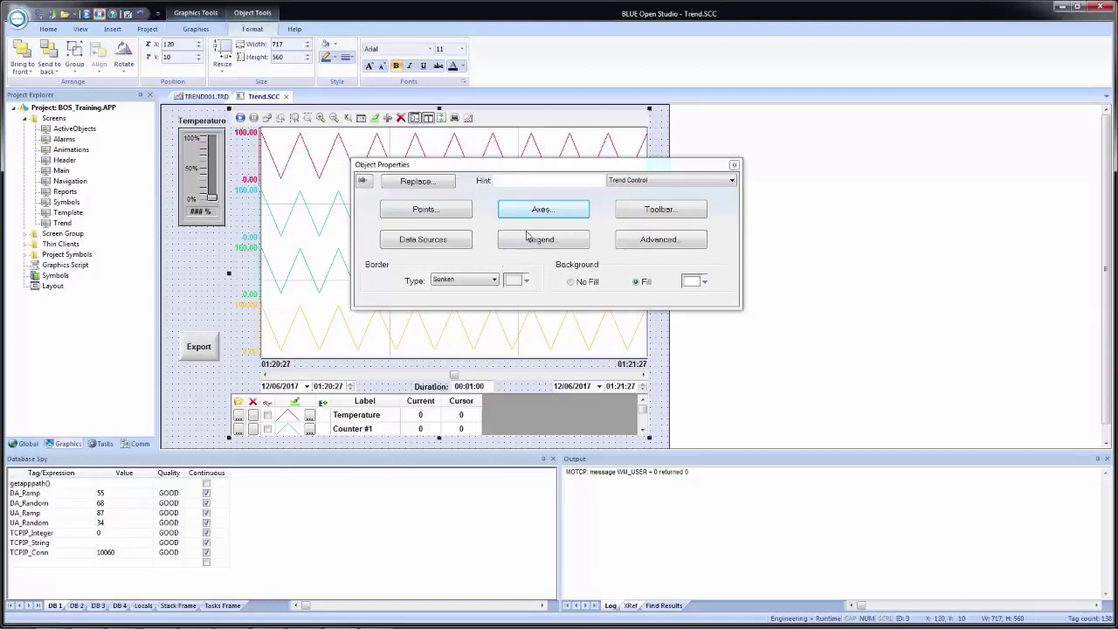
{"action": "left_click", "coordinate": [544, 211]}
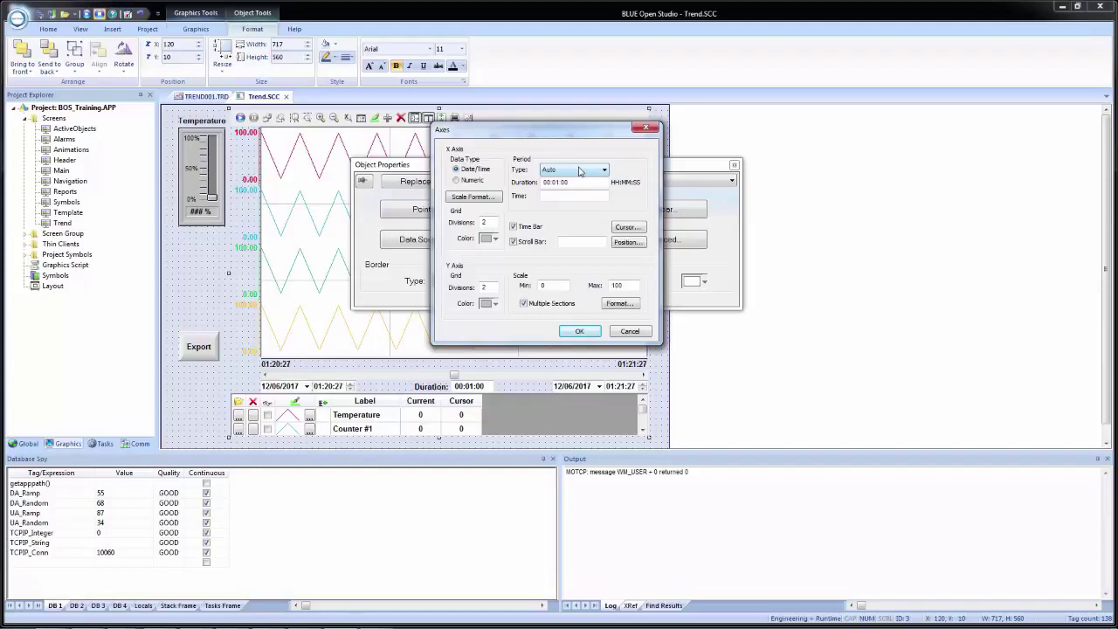
{"action": "left_click", "coordinate": [579, 172]}
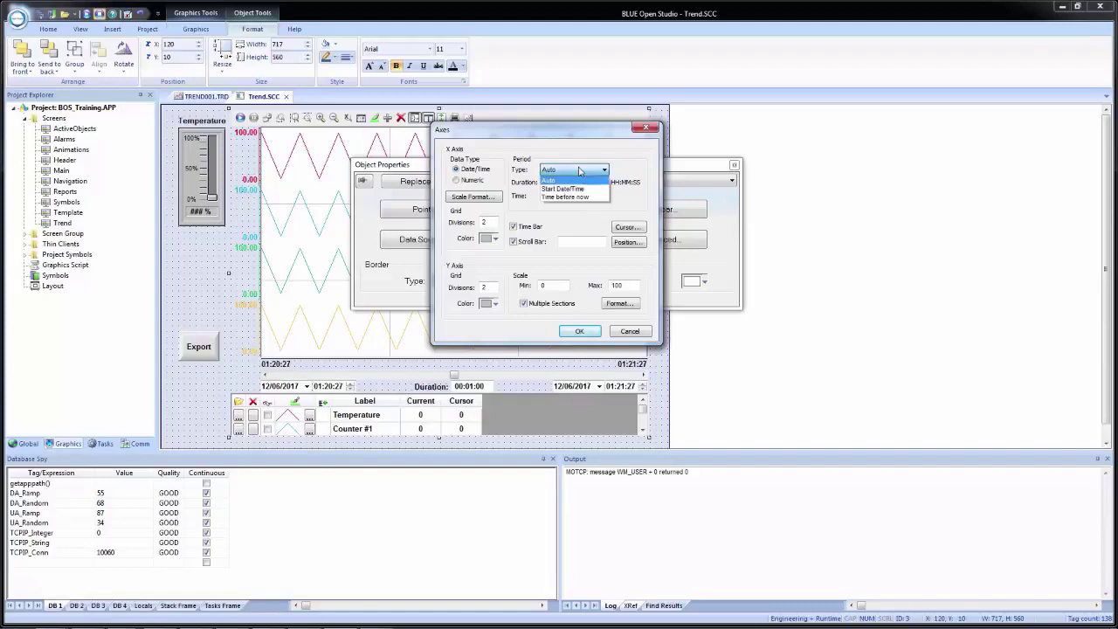
{"action": "left_click", "coordinate": [582, 180]}
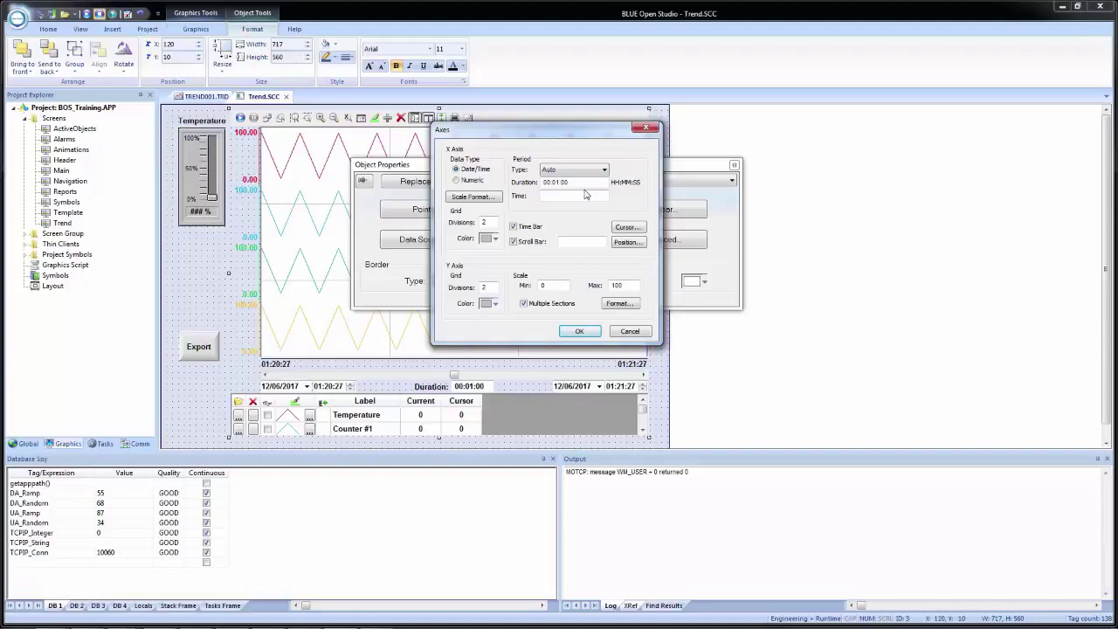
{"action": "left_click", "coordinate": [584, 169]}
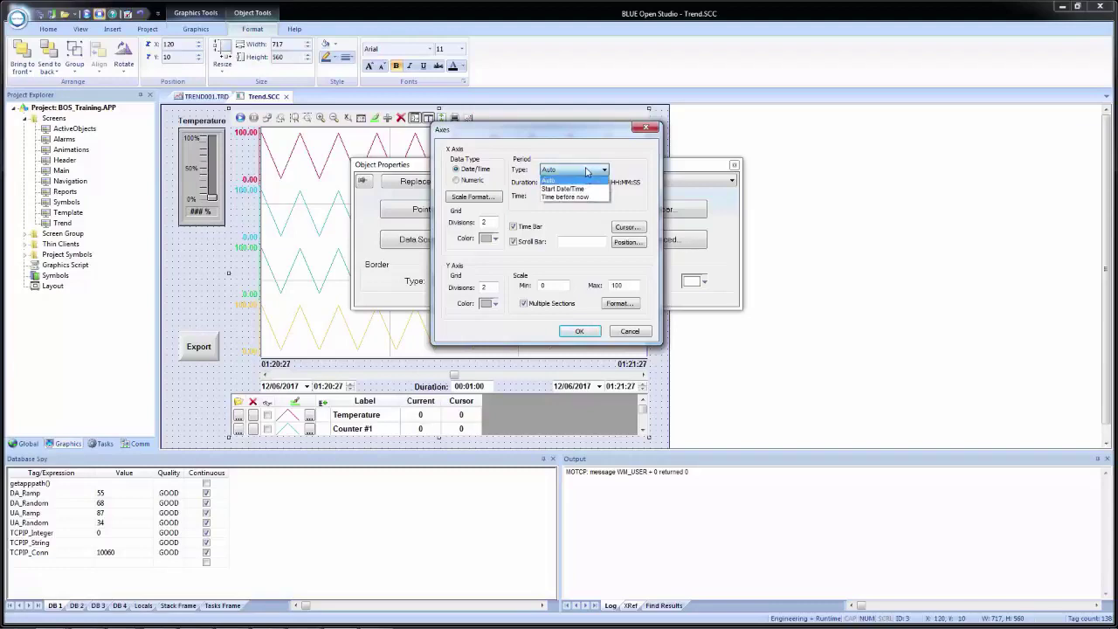
{"action": "left_click", "coordinate": [585, 190]}
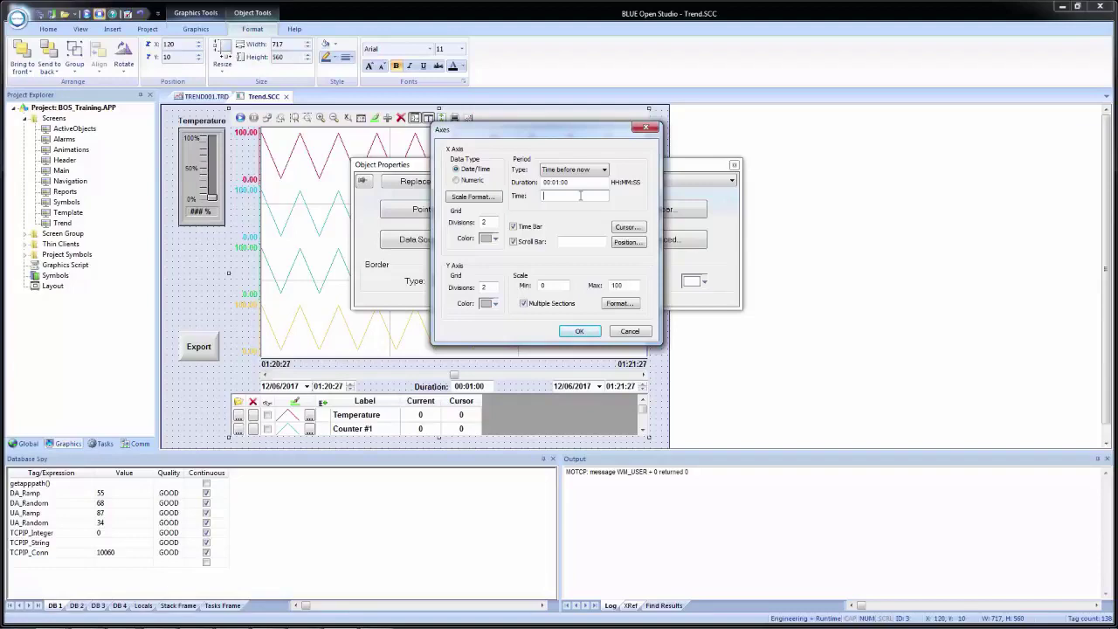
- Examine the X axis date-time scale format and its font options, cancelling out of both
{"action": "left_click", "coordinate": [476, 199]}
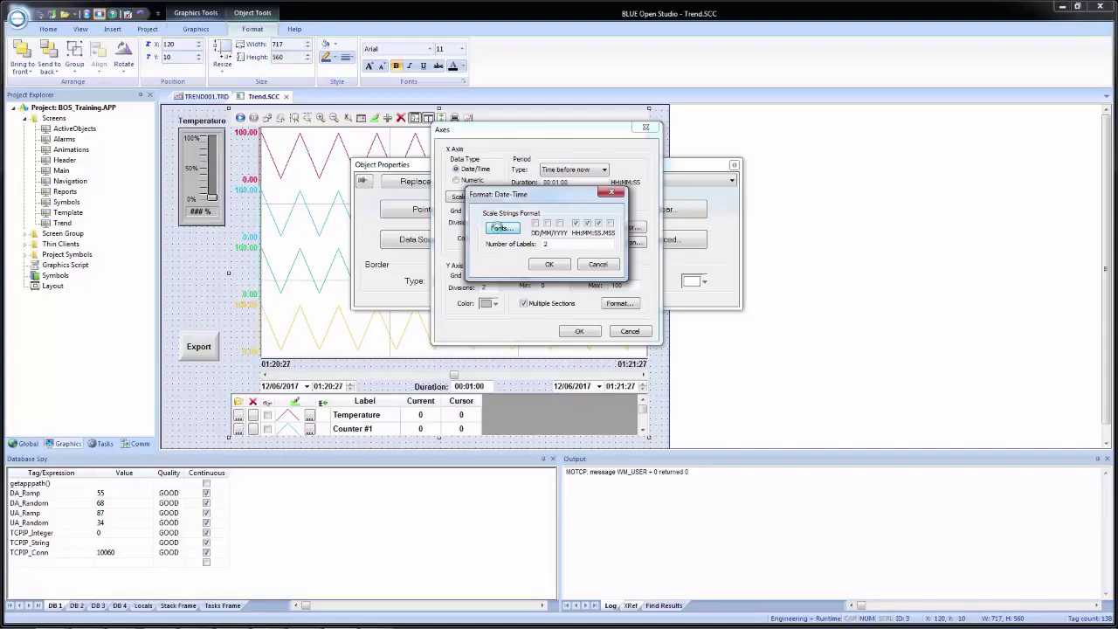
{"action": "left_click", "coordinate": [499, 228]}
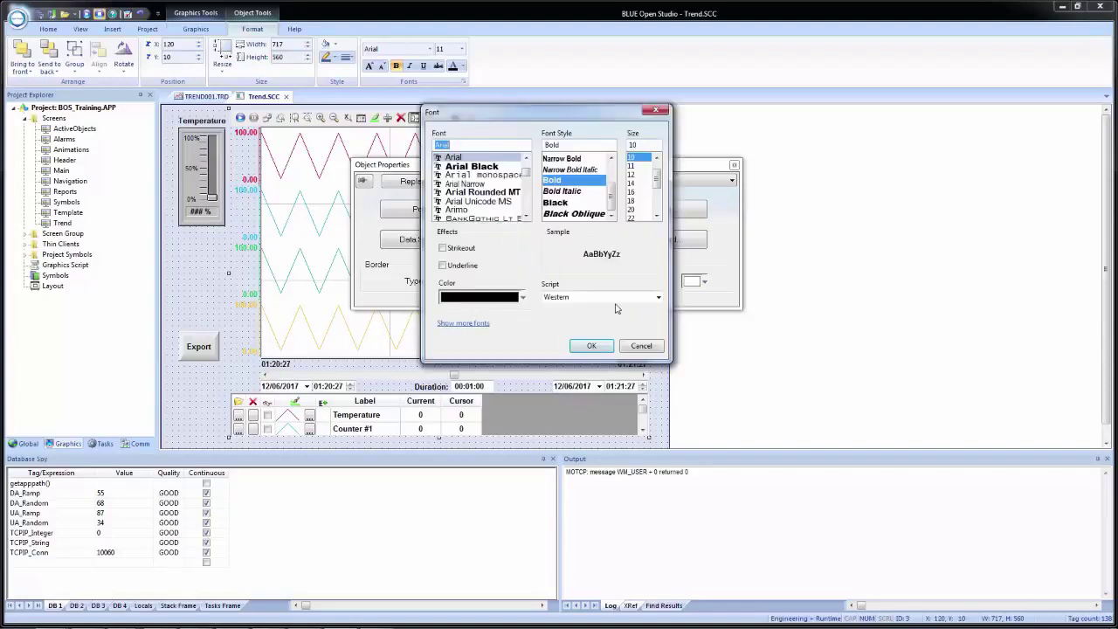
{"action": "left_click", "coordinate": [650, 349]}
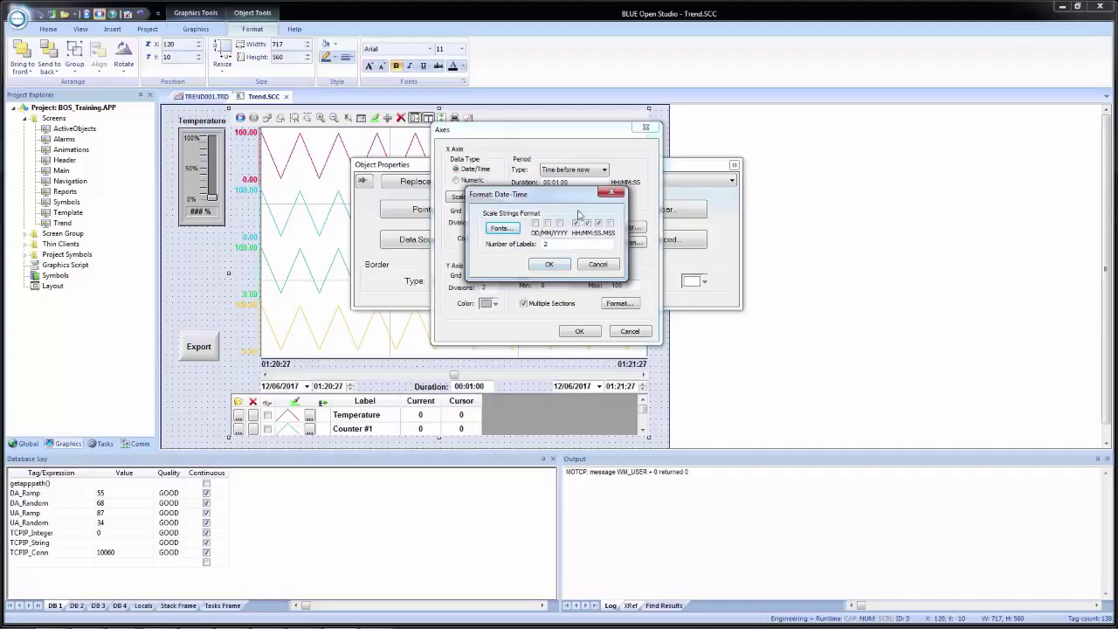
{"action": "left_click", "coordinate": [600, 265]}
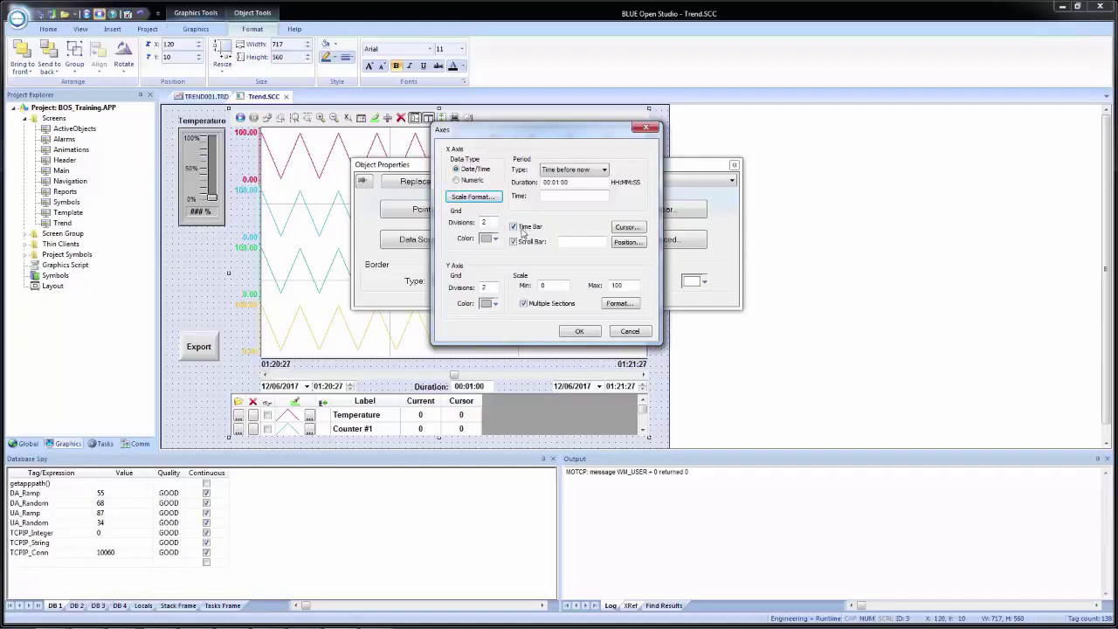
- Examine the X axis scroll bar option and the cursor settings with their value output, cancelling the cursor settings
{"action": "double_click", "coordinate": [527, 244]}
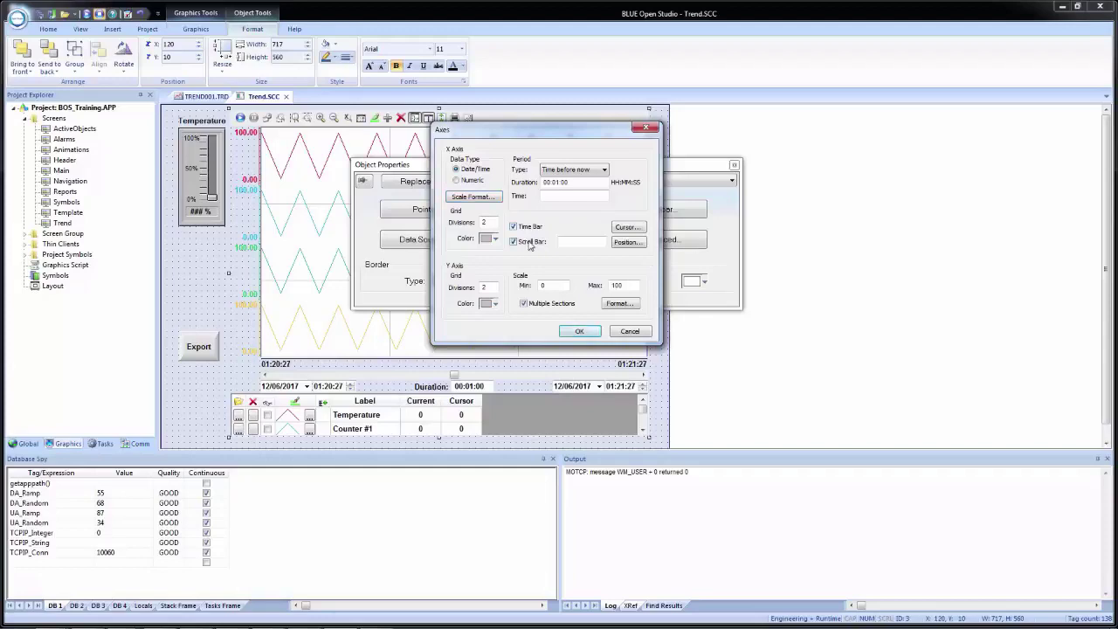
{"action": "left_click", "coordinate": [575, 244]}
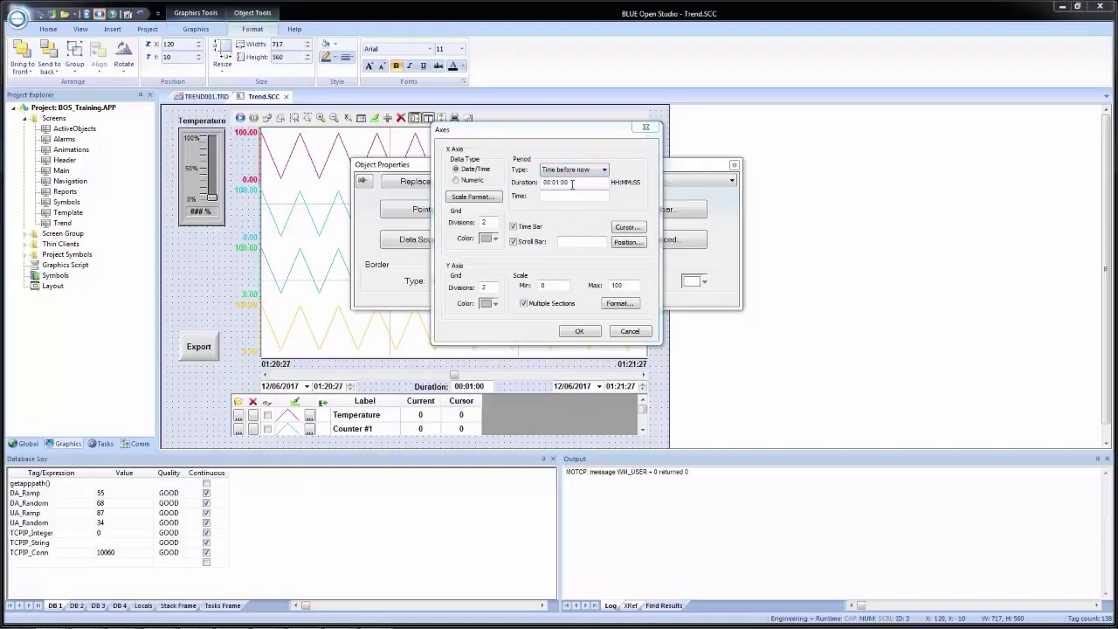
{"action": "left_click", "coordinate": [633, 228]}
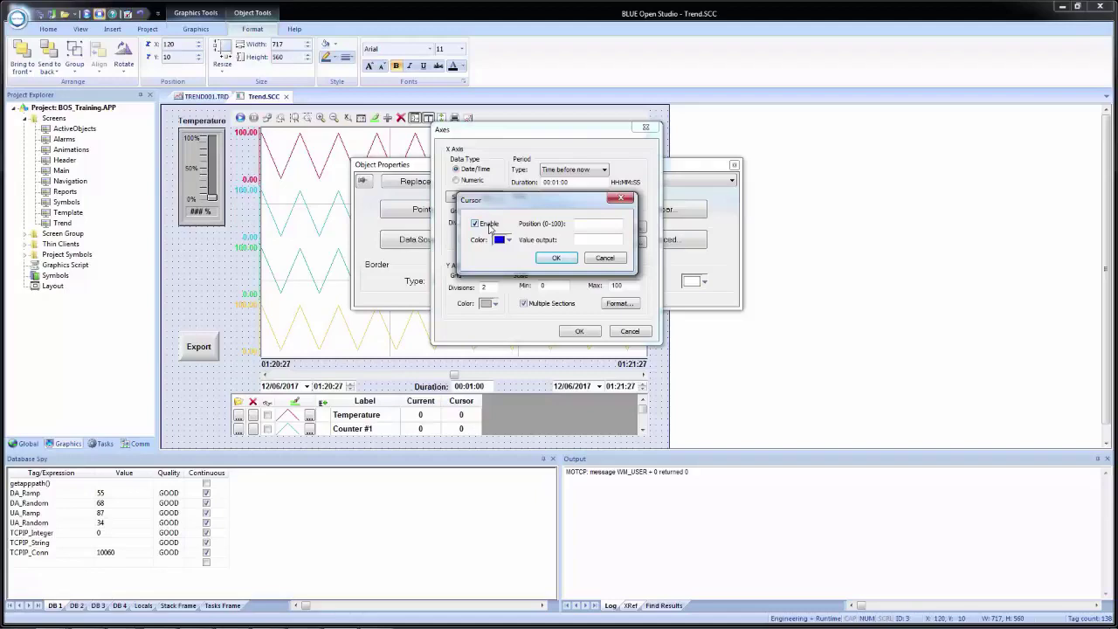
{"action": "left_click", "coordinate": [587, 240]}
{"action": "double_click", "coordinate": [587, 240]}
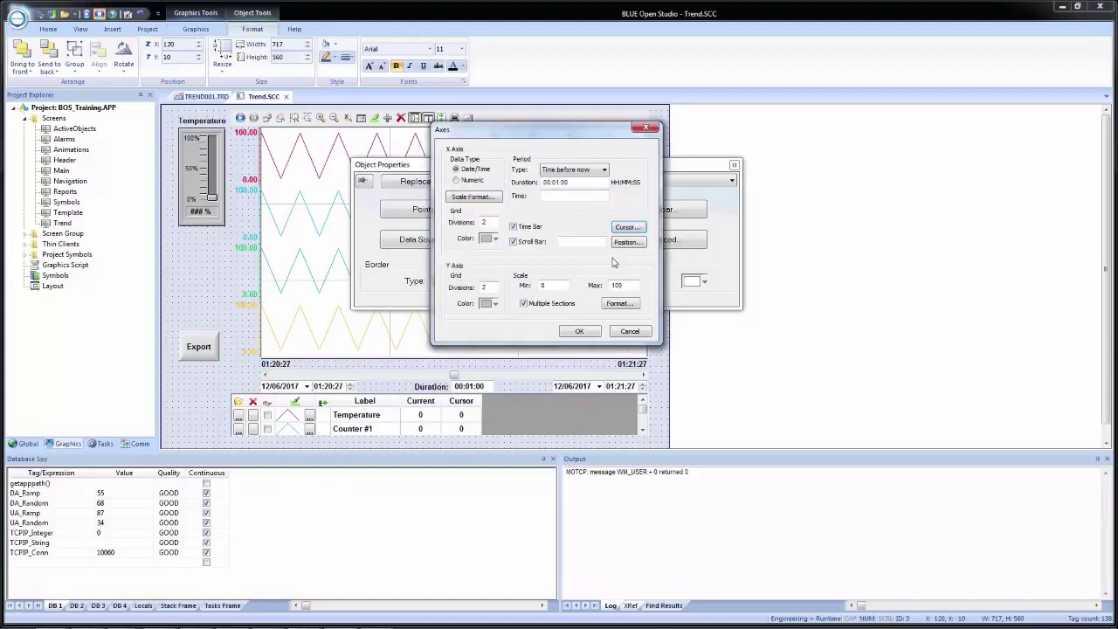
{"action": "left_click", "coordinate": [612, 259]}
- Try placing the X axis at the Top with Left-Right direction and Left-Right vertical label orientation, and cancel the position settings
{"action": "left_click", "coordinate": [628, 243]}
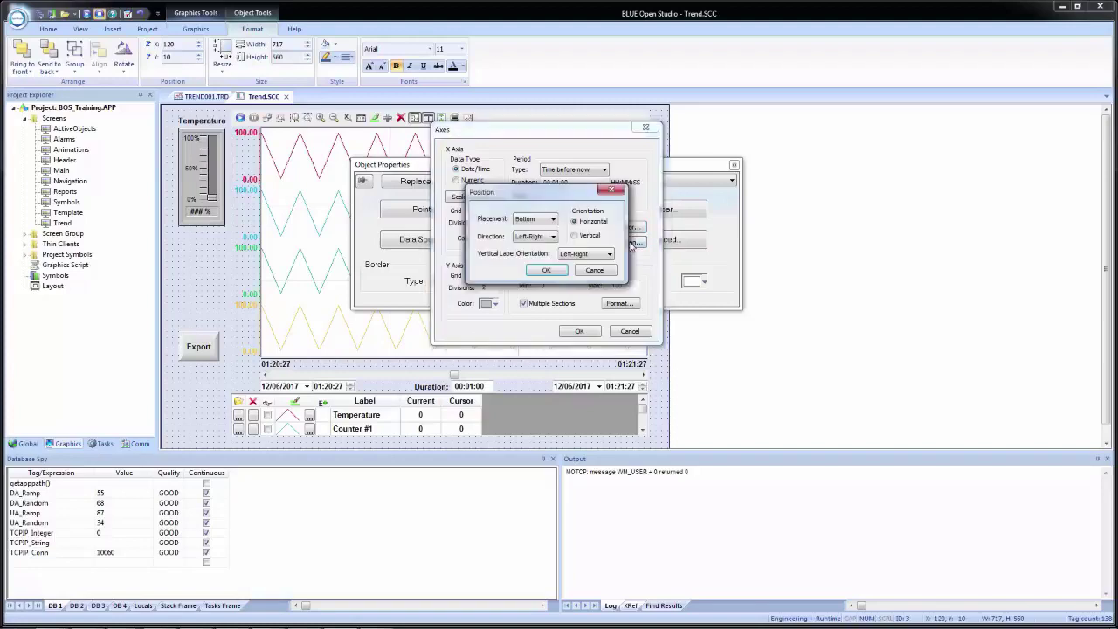
{"action": "left_click", "coordinate": [538, 220]}
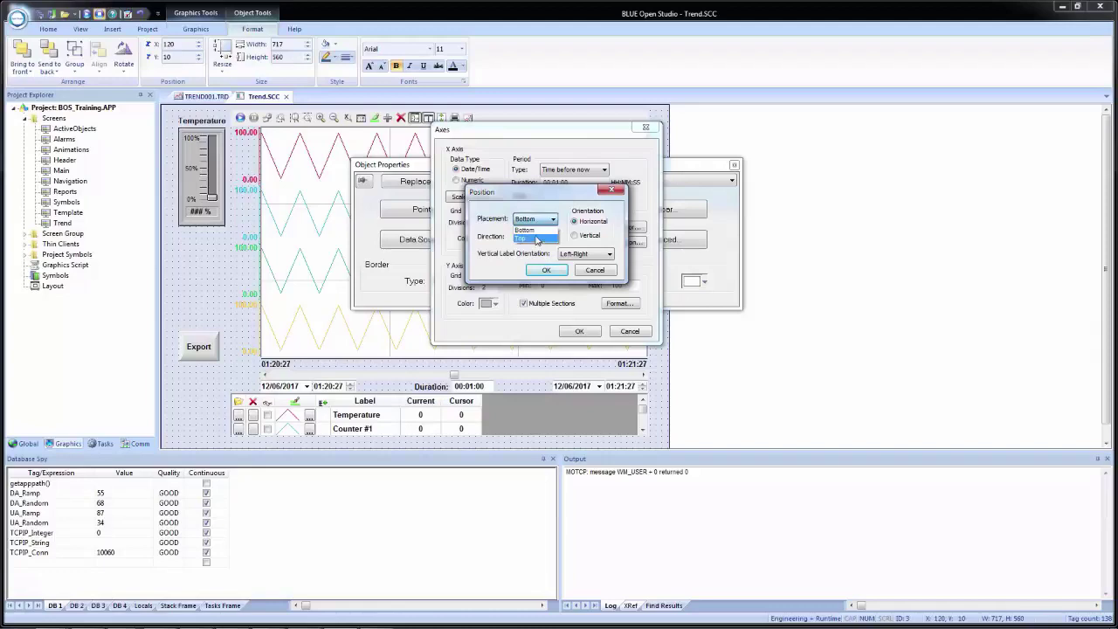
{"action": "left_click", "coordinate": [536, 236]}
{"action": "left_click", "coordinate": [535, 237]}
{"action": "left_click", "coordinate": [533, 245]}
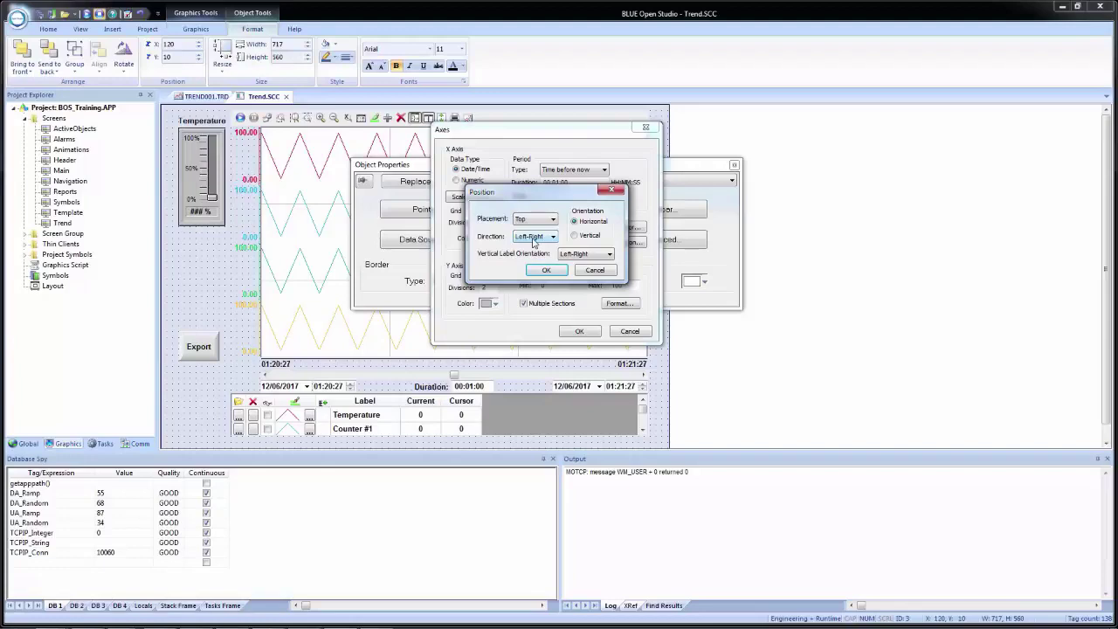
{"action": "left_click", "coordinate": [528, 236]}
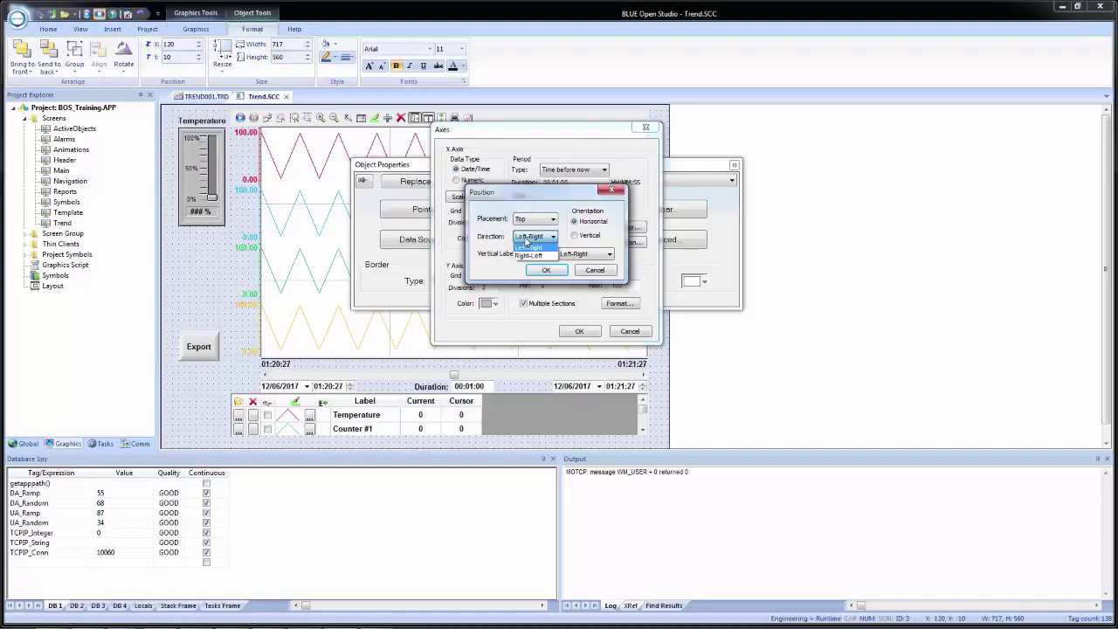
{"action": "left_click", "coordinate": [527, 244]}
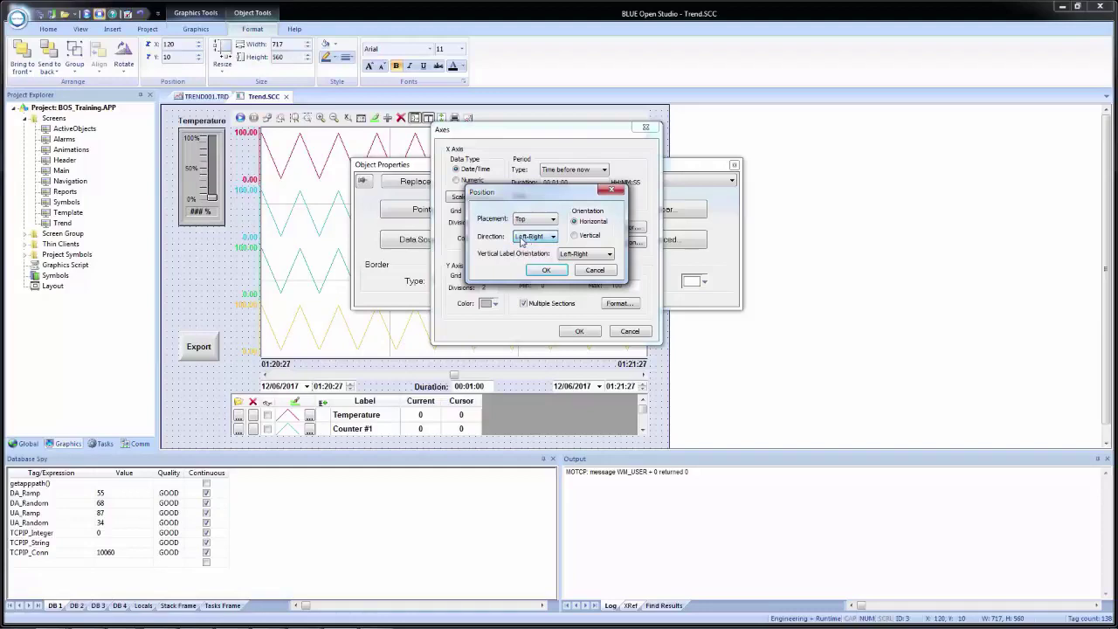
{"action": "left_click", "coordinate": [580, 254]}
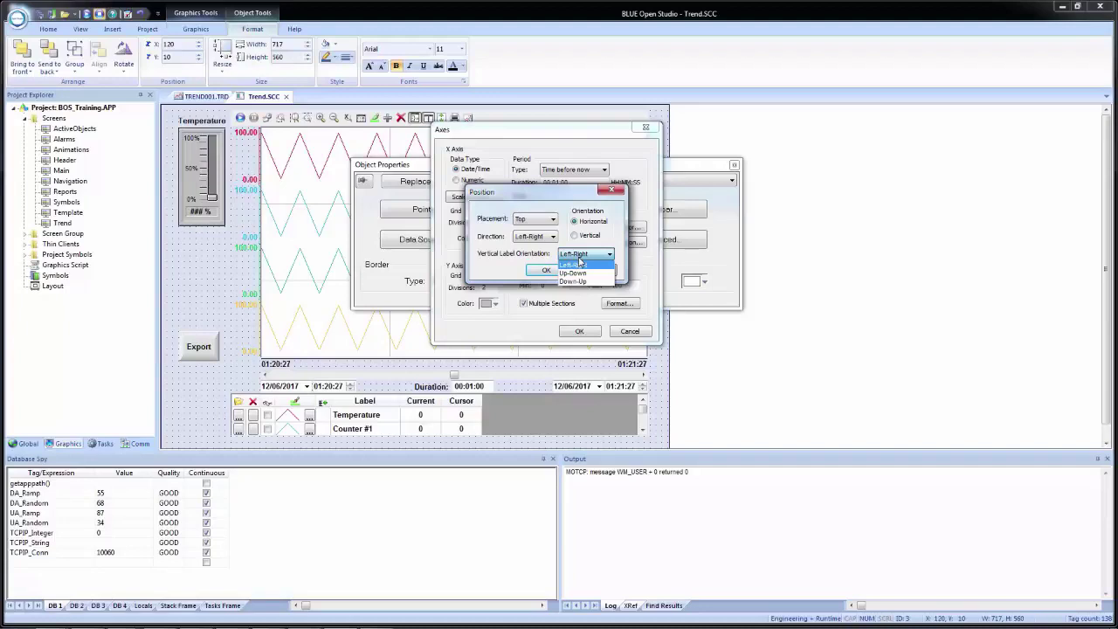
{"action": "left_click", "coordinate": [581, 263]}
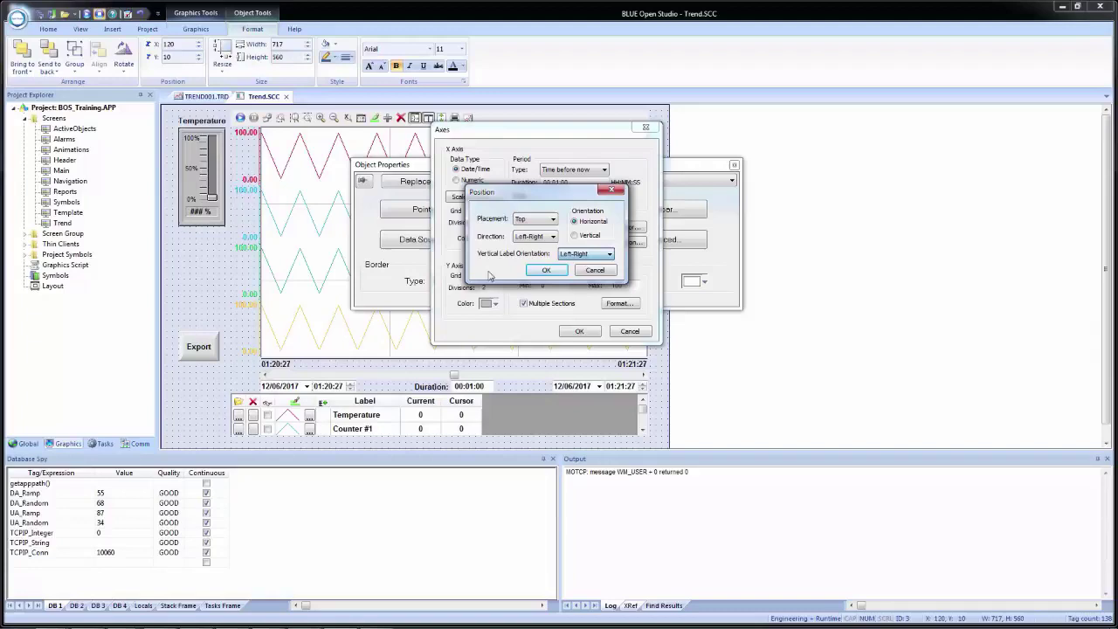
{"action": "left_click", "coordinate": [594, 272]}
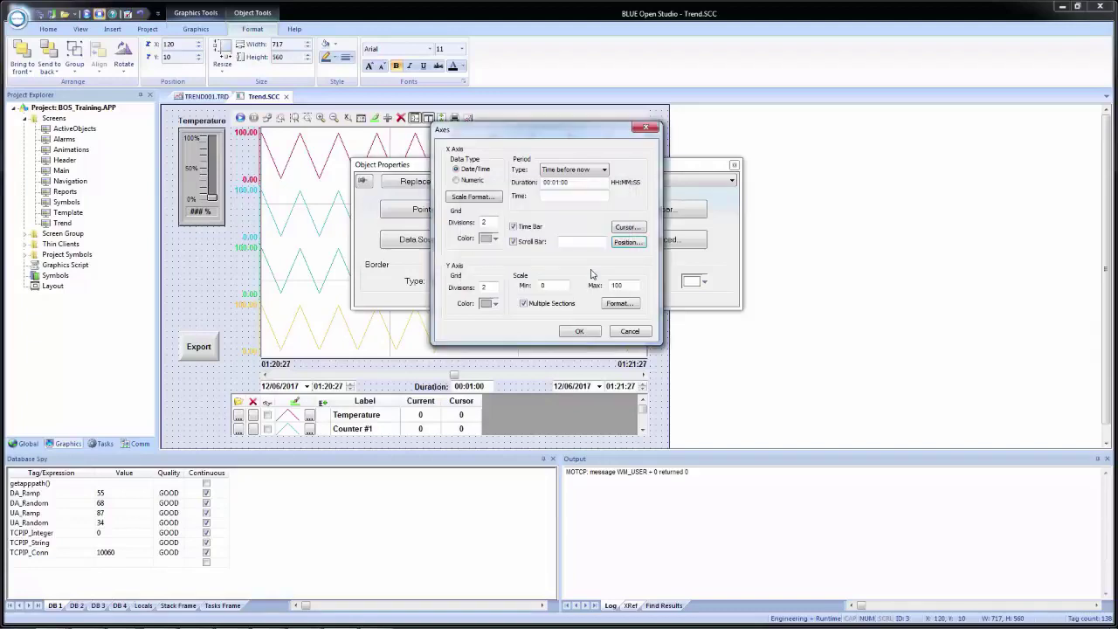
- Switch the X axis data type to Numeric, accepting the change, and enter 0 as the period minimum
{"action": "left_click", "coordinate": [456, 181]}
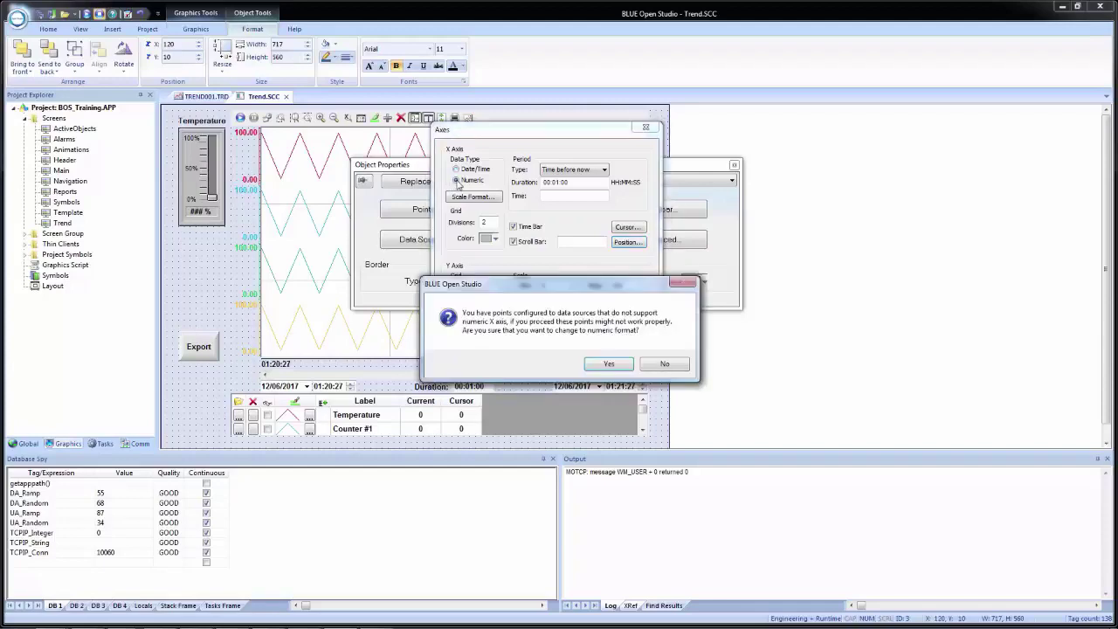
{"action": "left_click", "coordinate": [609, 364]}
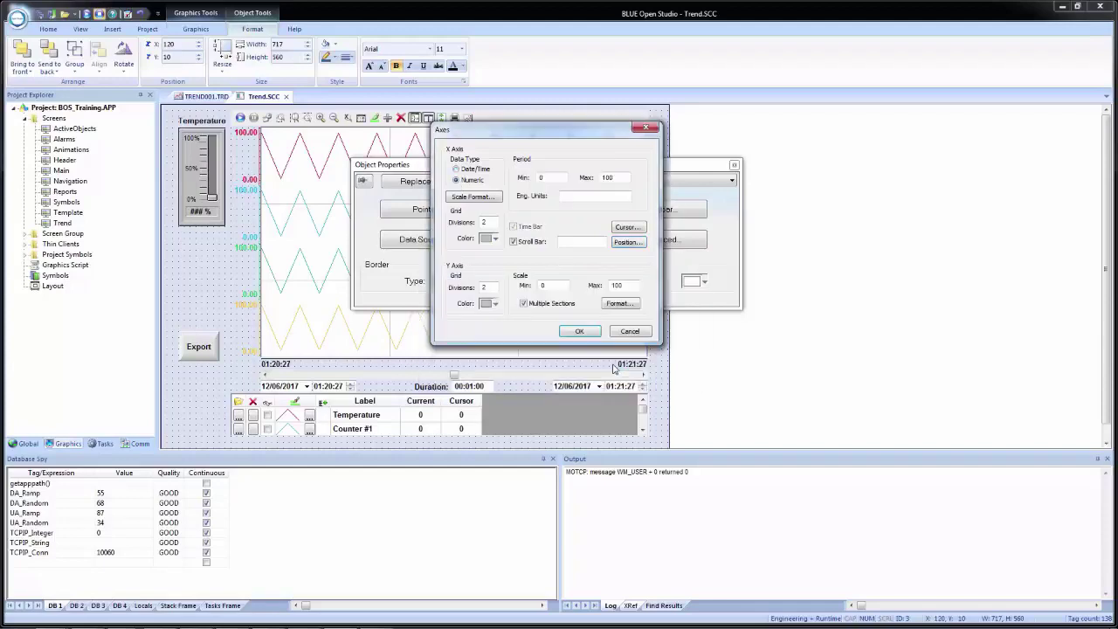
{"action": "left_click", "coordinate": [543, 177]}
{"action": "type", "text": "0"}
- Examine the cursor, position and numeric scale format settings of the Numeric X axis, cancelling out of each
{"action": "left_click", "coordinate": [634, 227]}
{"action": "left_click", "coordinate": [605, 258]}
{"action": "left_click", "coordinate": [631, 243]}
{"action": "left_click", "coordinate": [594, 271]}
{"action": "left_click", "coordinate": [482, 197]}
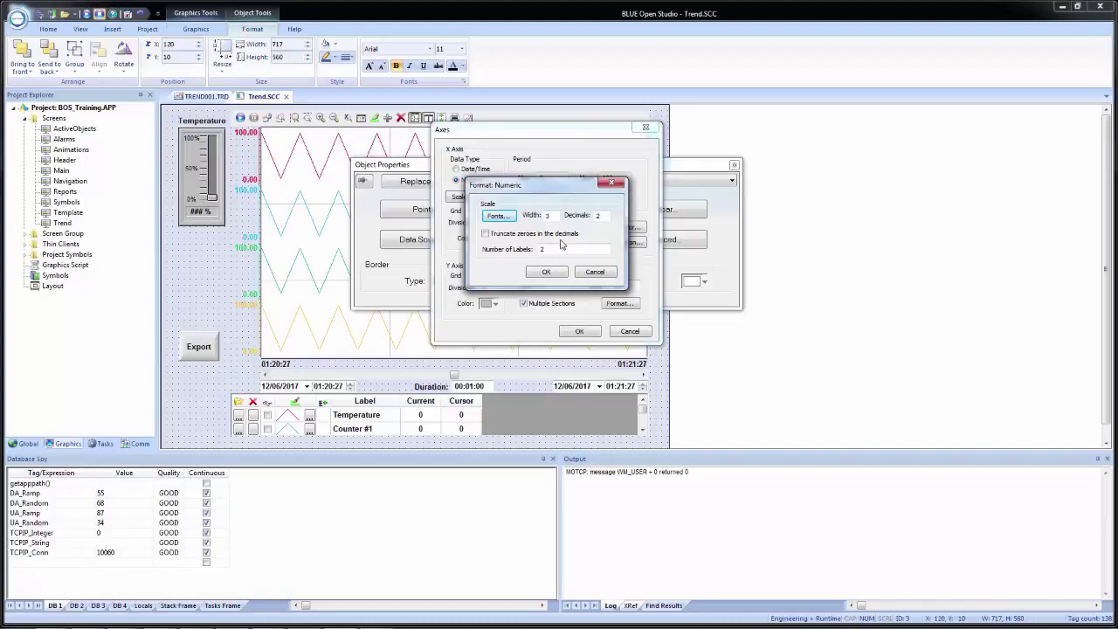
{"action": "left_click", "coordinate": [591, 275]}
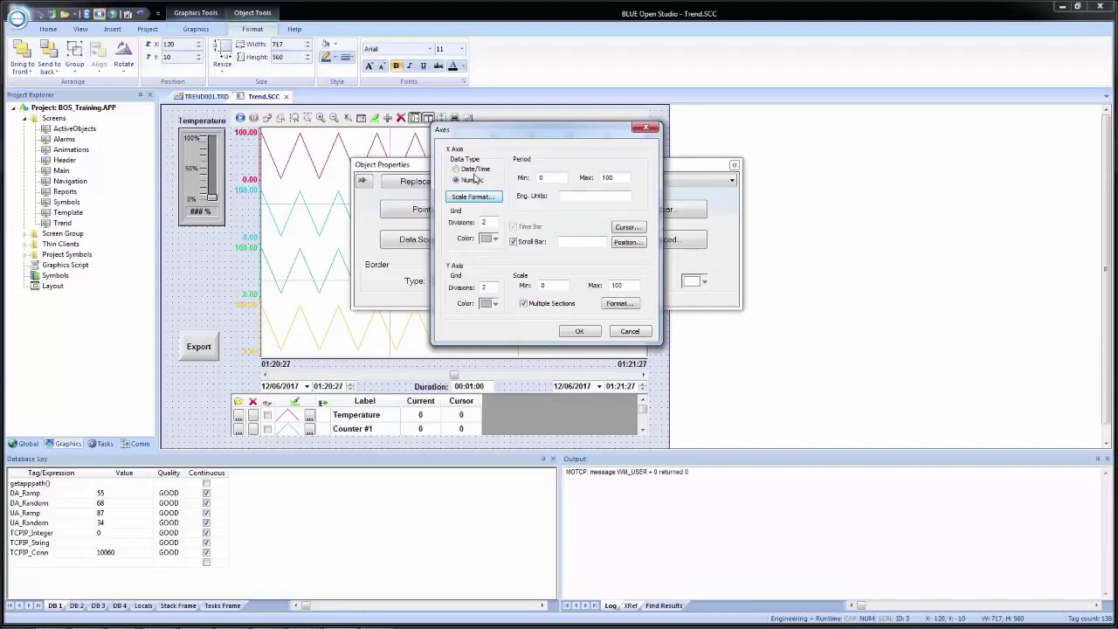
- Discard the changes to the axes and reopen the trend control's axis settings
{"action": "left_click", "coordinate": [633, 335]}
{"action": "left_click", "coordinate": [521, 213]}
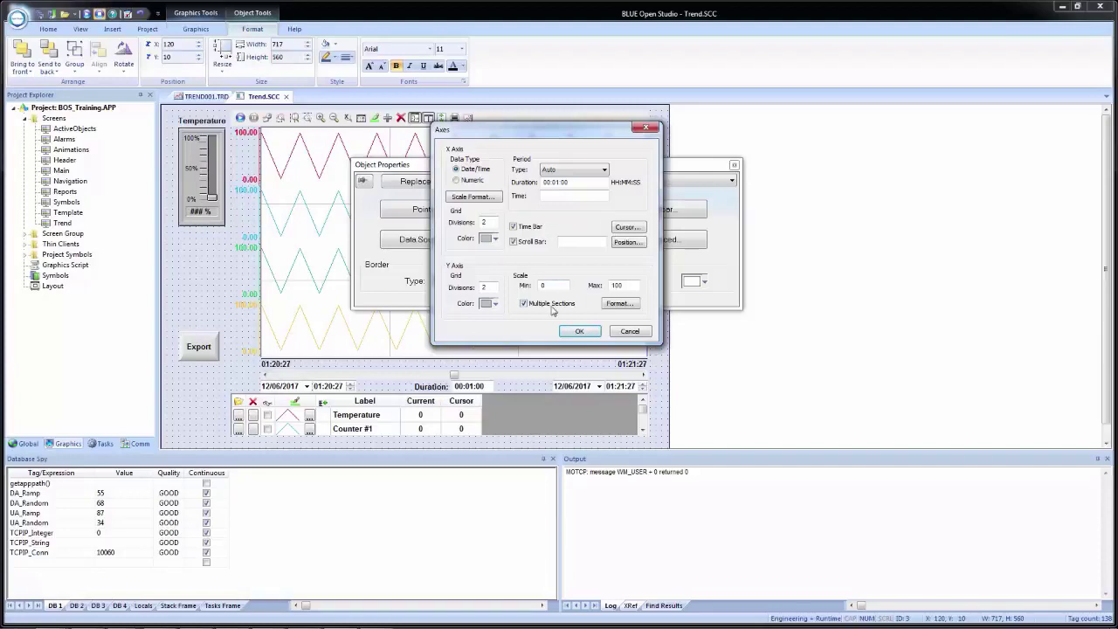
- Examine the Y axis numeric format and the tag insertion options of the grid, time and scale fields, cancelling the axis settings
{"action": "left_click", "coordinate": [617, 304]}
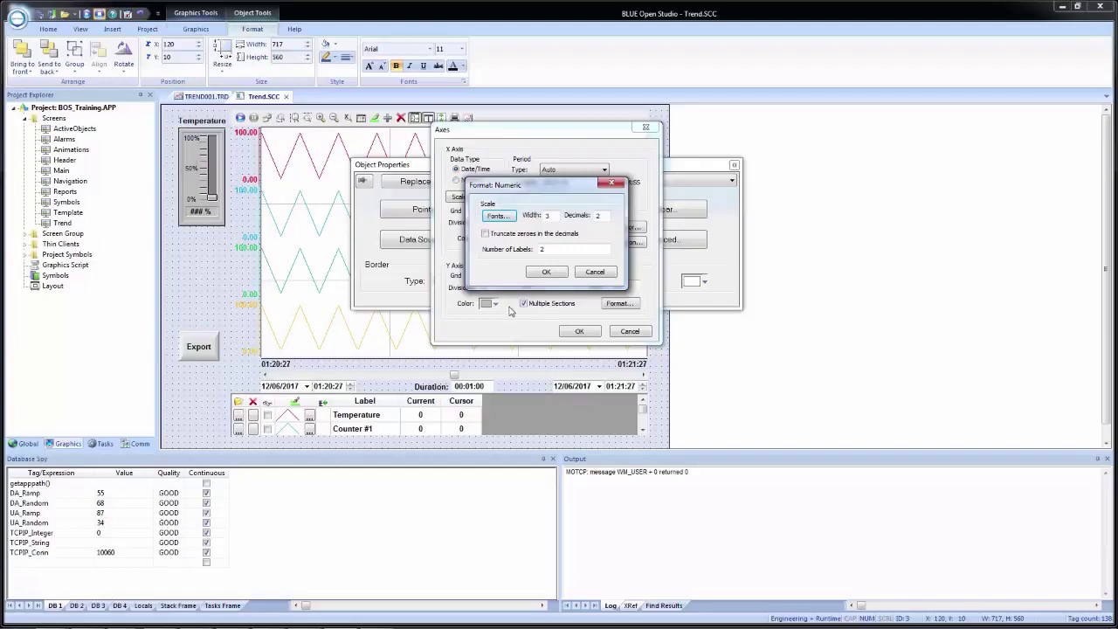
{"action": "left_click", "coordinate": [594, 273]}
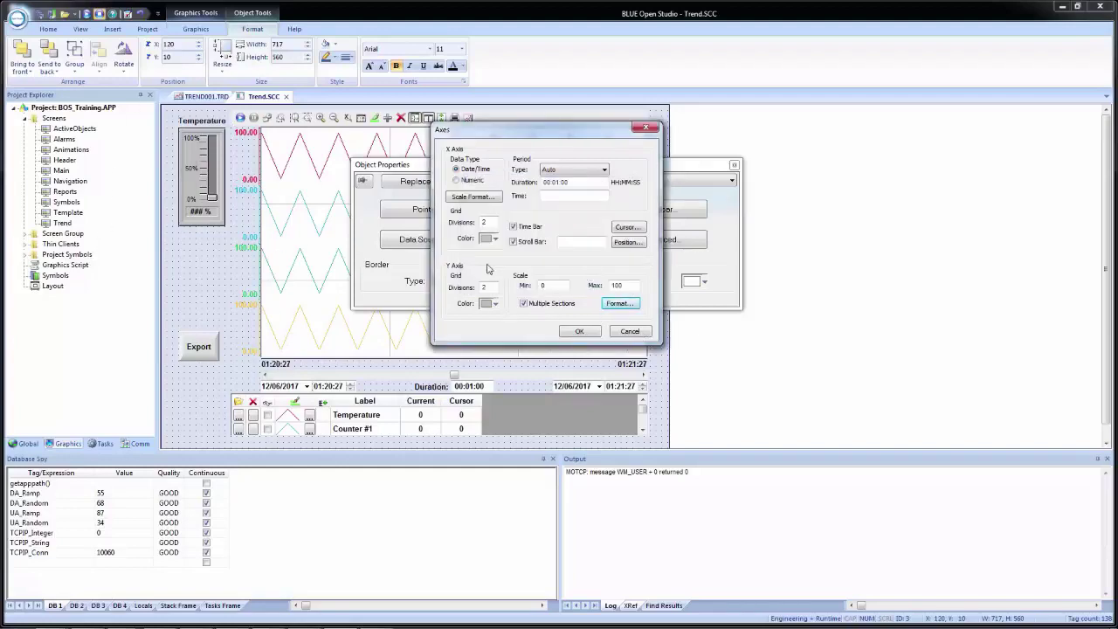
{"action": "right_click", "coordinate": [492, 224]}
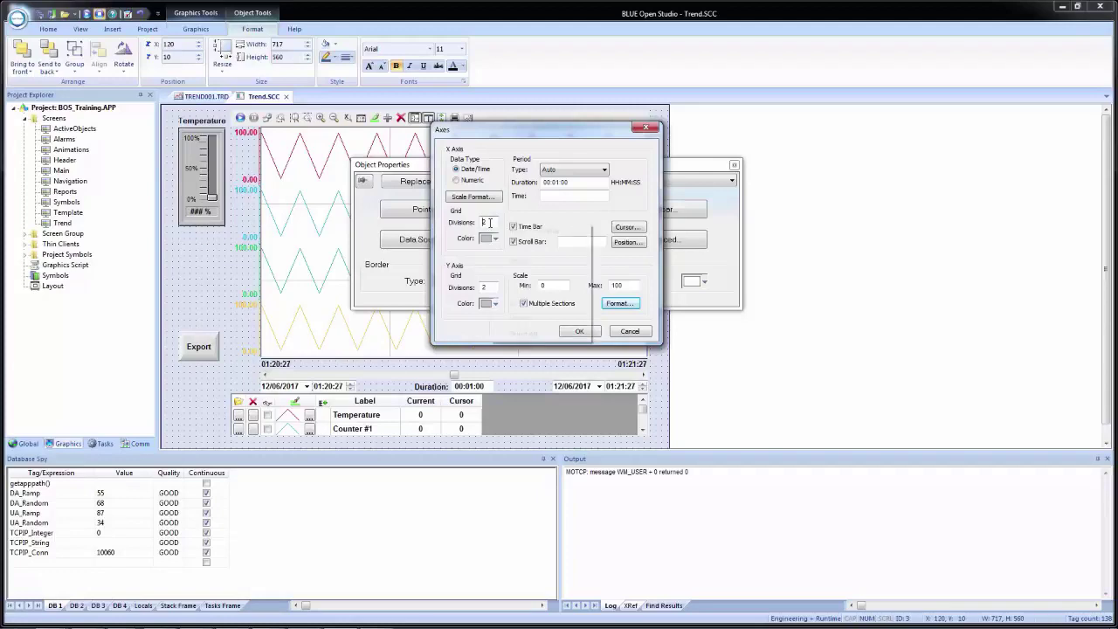
{"action": "left_click", "coordinate": [555, 202]}
{"action": "right_click", "coordinate": [555, 202]}
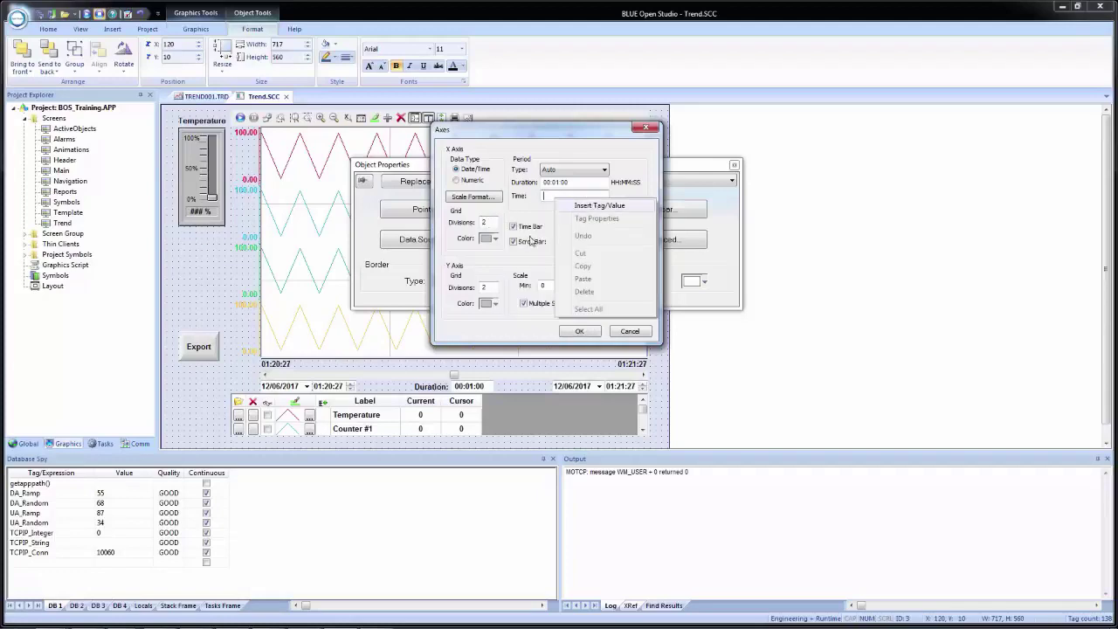
{"action": "right_click", "coordinate": [541, 284]}
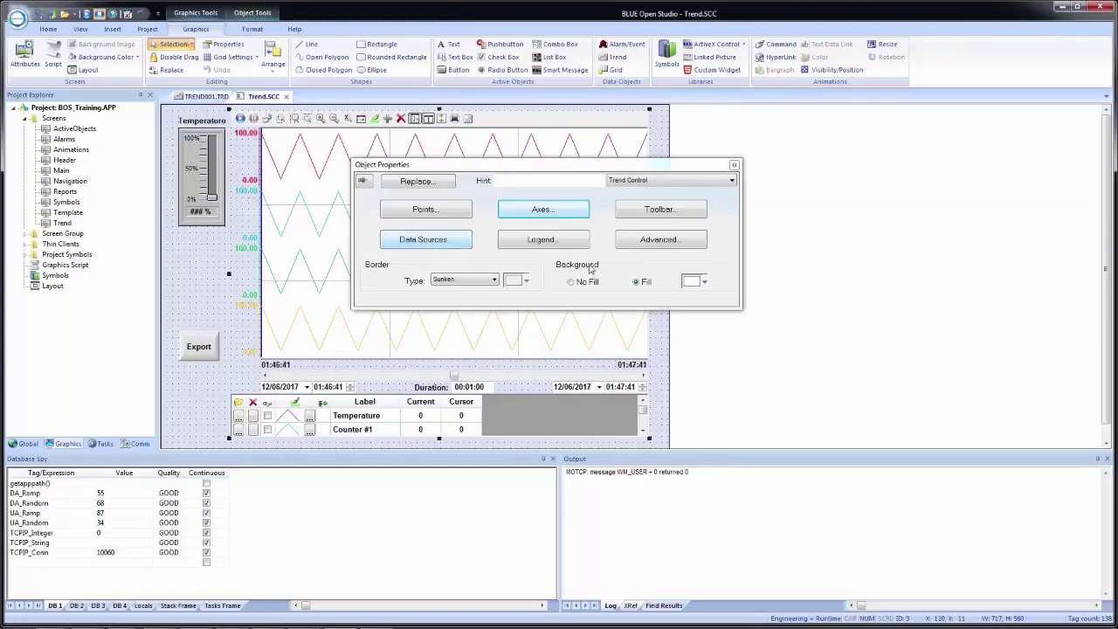
{"action": "left_click", "coordinate": [569, 214]}
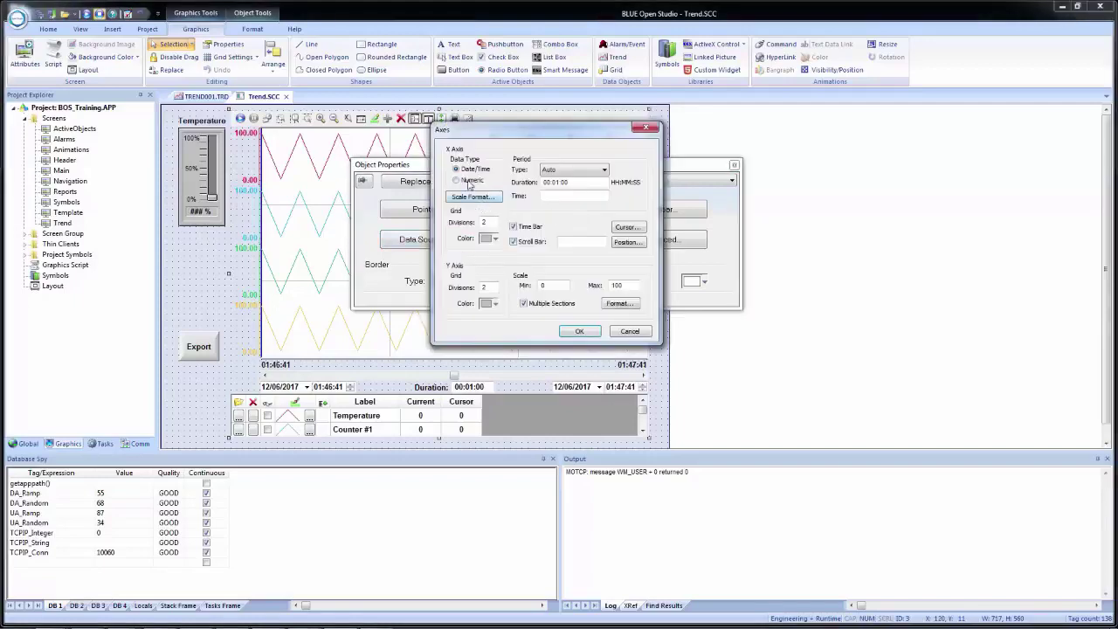
{"action": "left_click", "coordinate": [626, 333]}
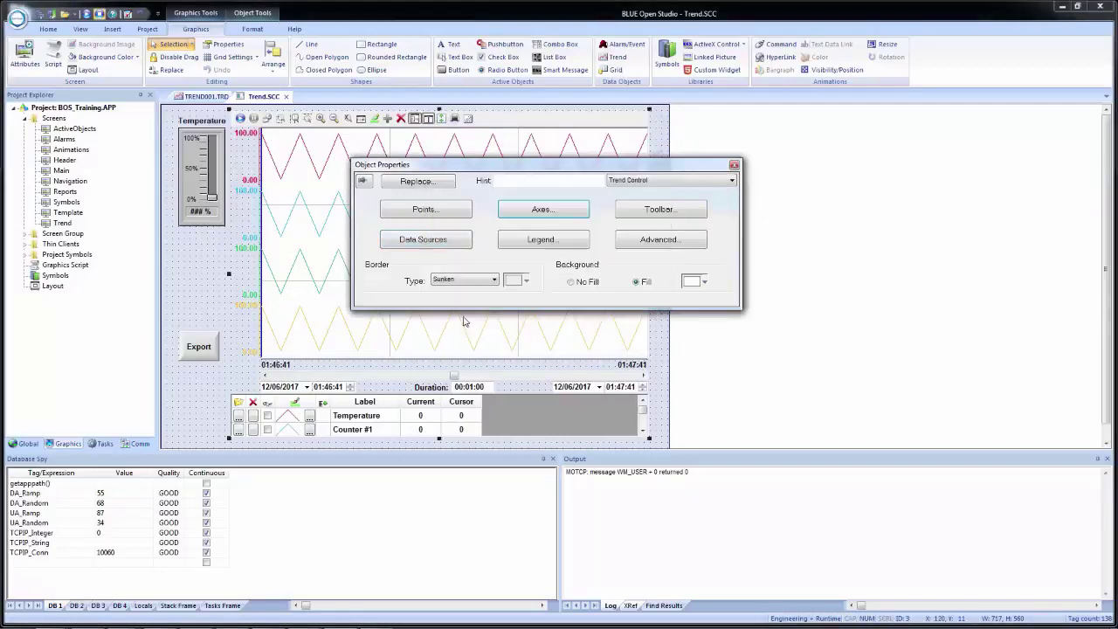
- Create a new data source named Test for the trend control
{"action": "left_click", "coordinate": [414, 245]}
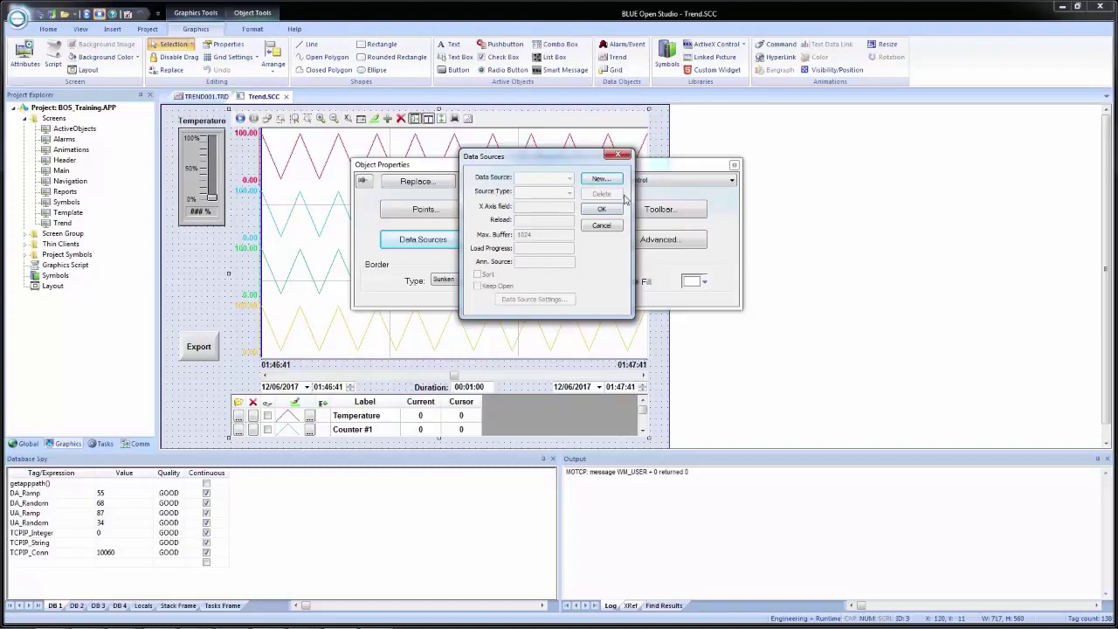
{"action": "left_click", "coordinate": [599, 179]}
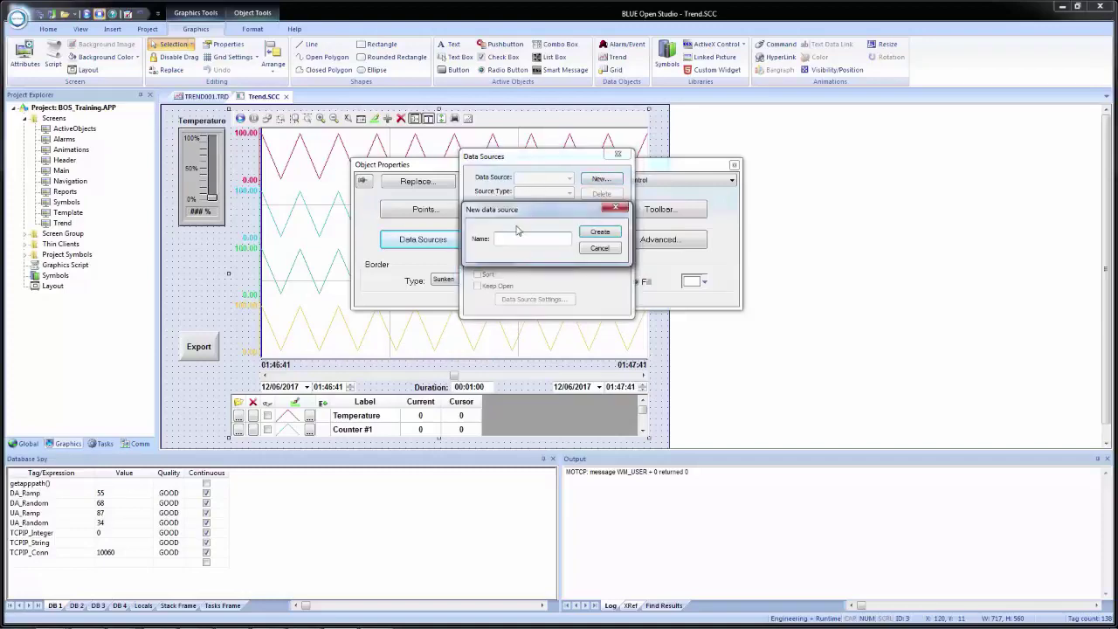
{"action": "type", "text": "Test"}
{"action": "key", "text": "Return"}
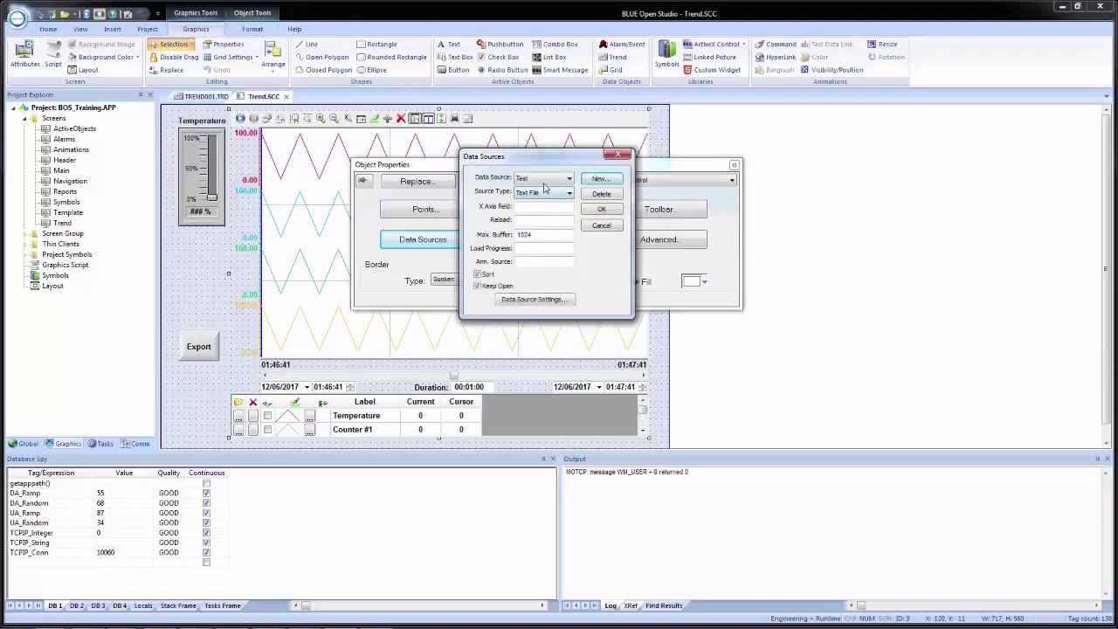
- Set the Test data source's type to Database and examine its database configuration, cancelling out of it
{"action": "left_click", "coordinate": [542, 193]}
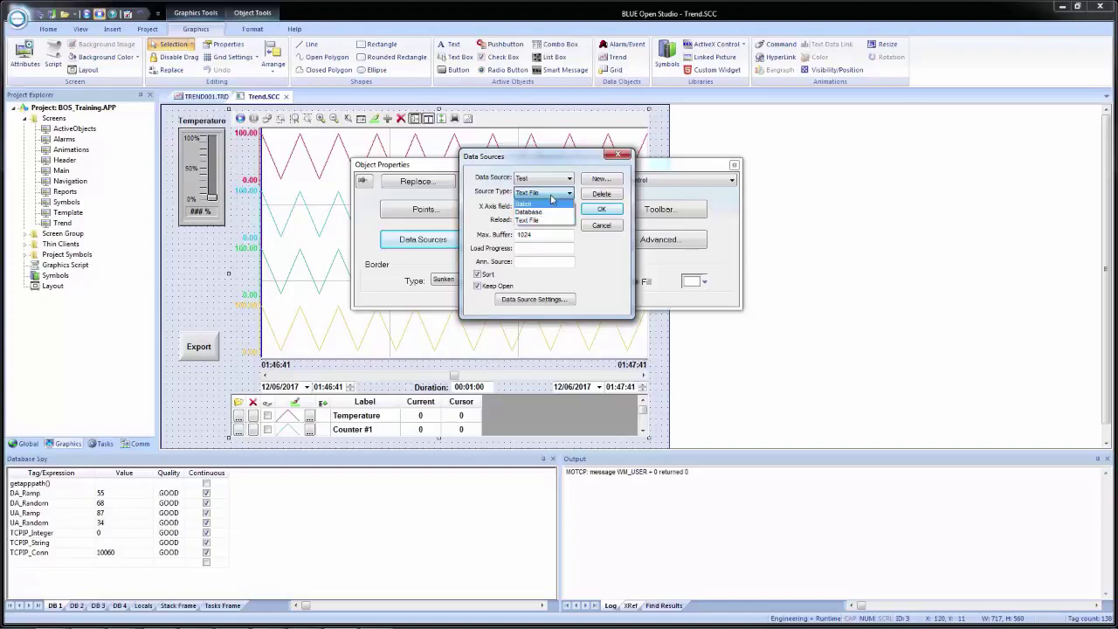
{"action": "left_click", "coordinate": [529, 211]}
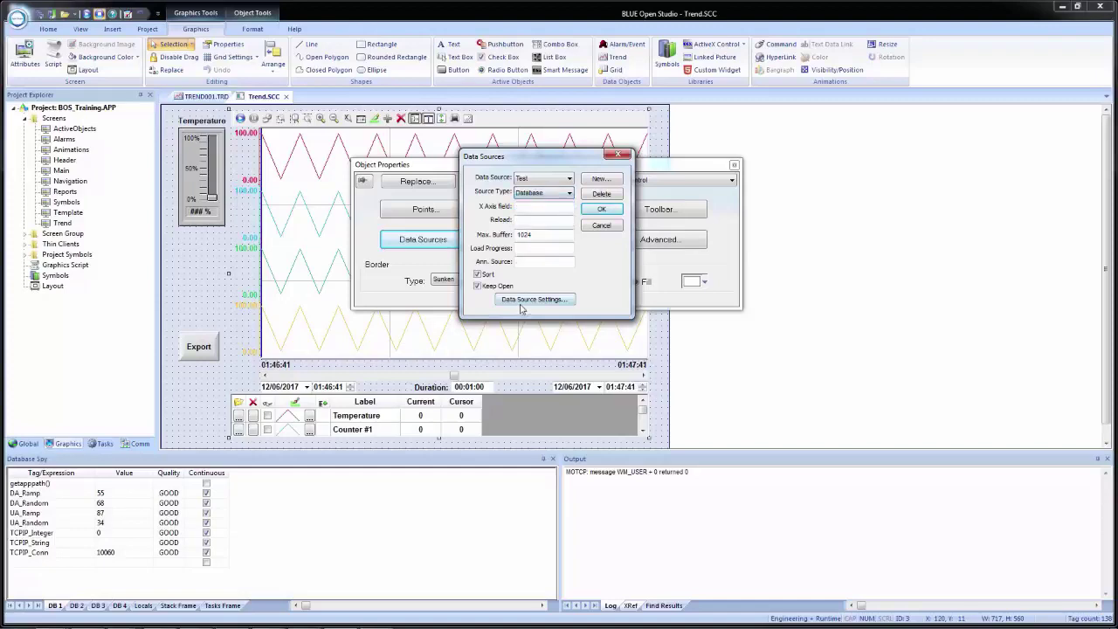
{"action": "left_click", "coordinate": [526, 300]}
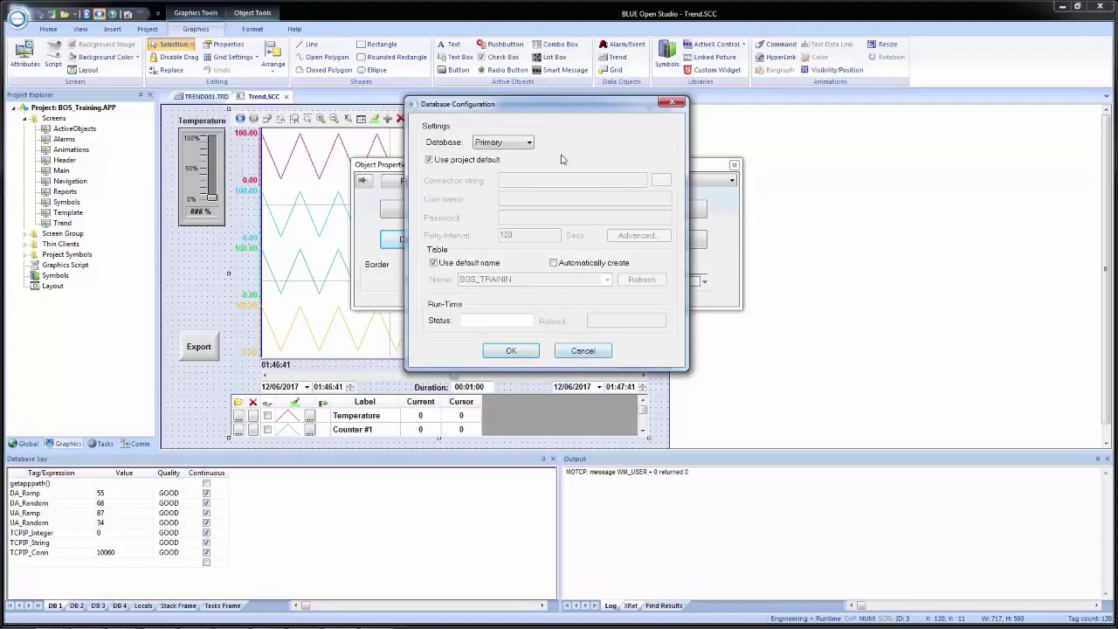
{"action": "left_click", "coordinate": [582, 351]}
{"action": "left_click", "coordinate": [590, 302]}
{"action": "left_click", "coordinate": [593, 350]}
- Switch the Test data source to the Batch type and check its batch name setting, cancelling out of it
{"action": "left_click", "coordinate": [535, 193]}
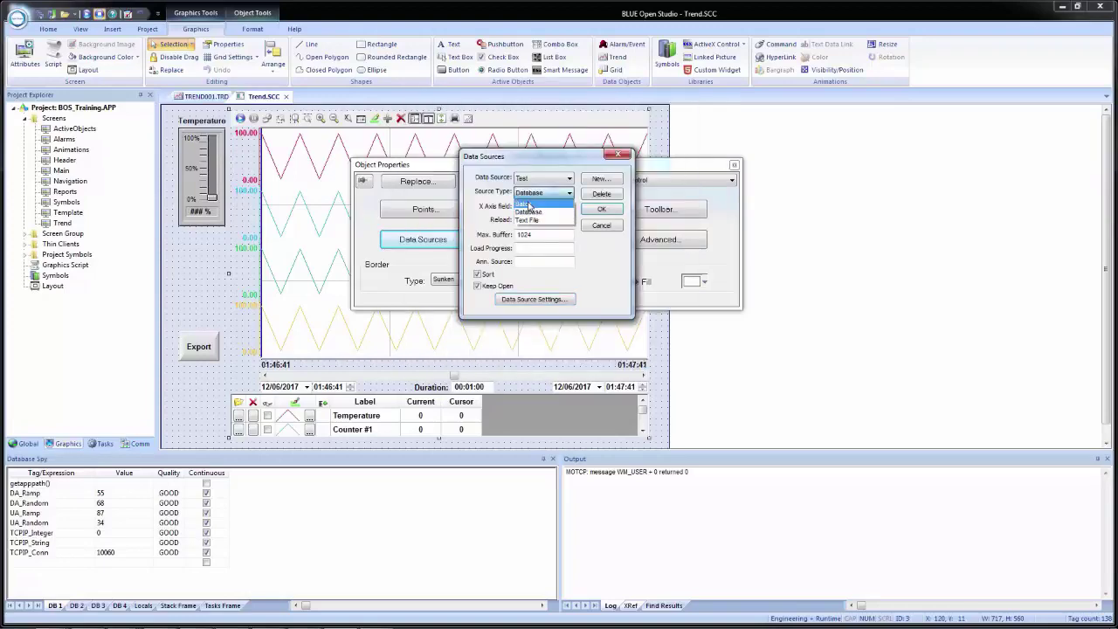
{"action": "left_click", "coordinate": [534, 210]}
{"action": "left_click", "coordinate": [528, 300]}
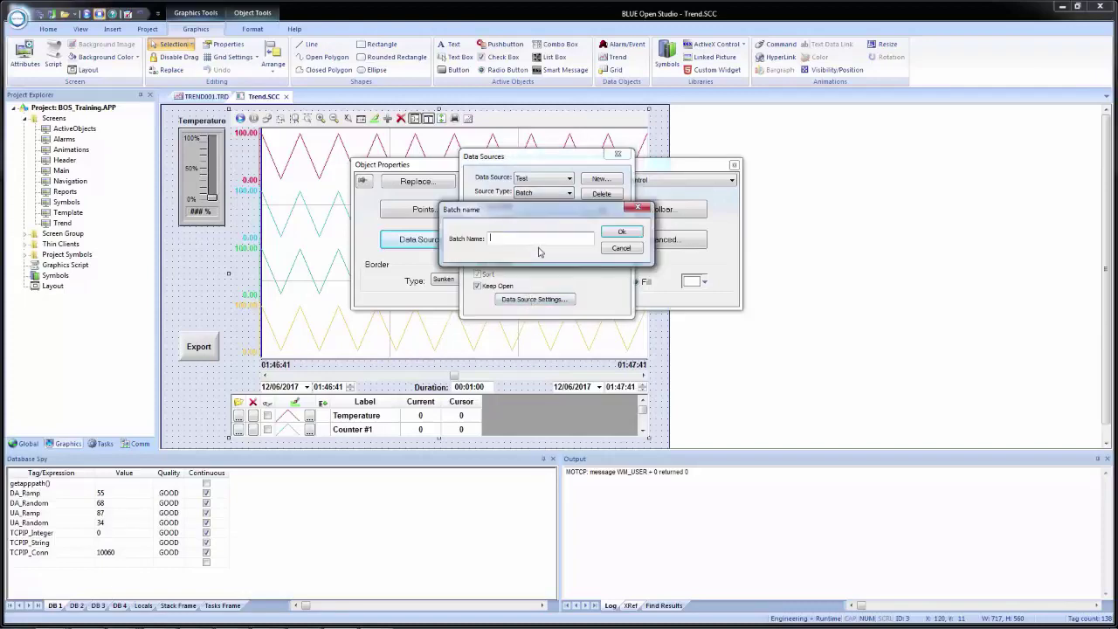
{"action": "left_click", "coordinate": [619, 249]}
- Set the source type to Text File and examine its file and delimiter settings, cancelling the file selection and the settings
{"action": "left_click", "coordinate": [544, 192]}
{"action": "left_click", "coordinate": [543, 224]}
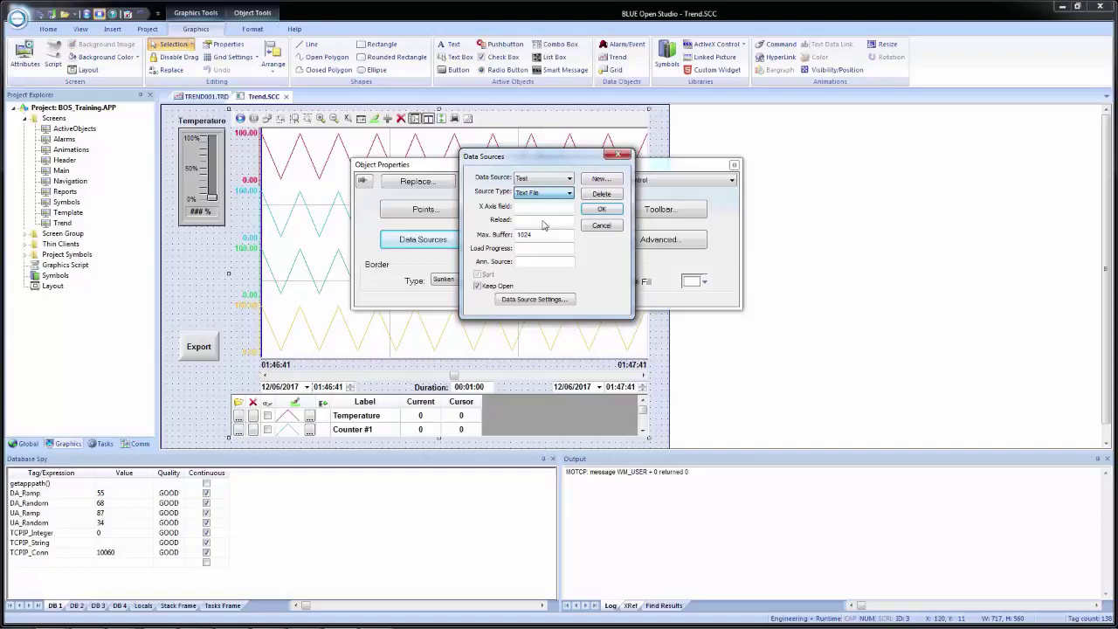
{"action": "left_click", "coordinate": [534, 299]}
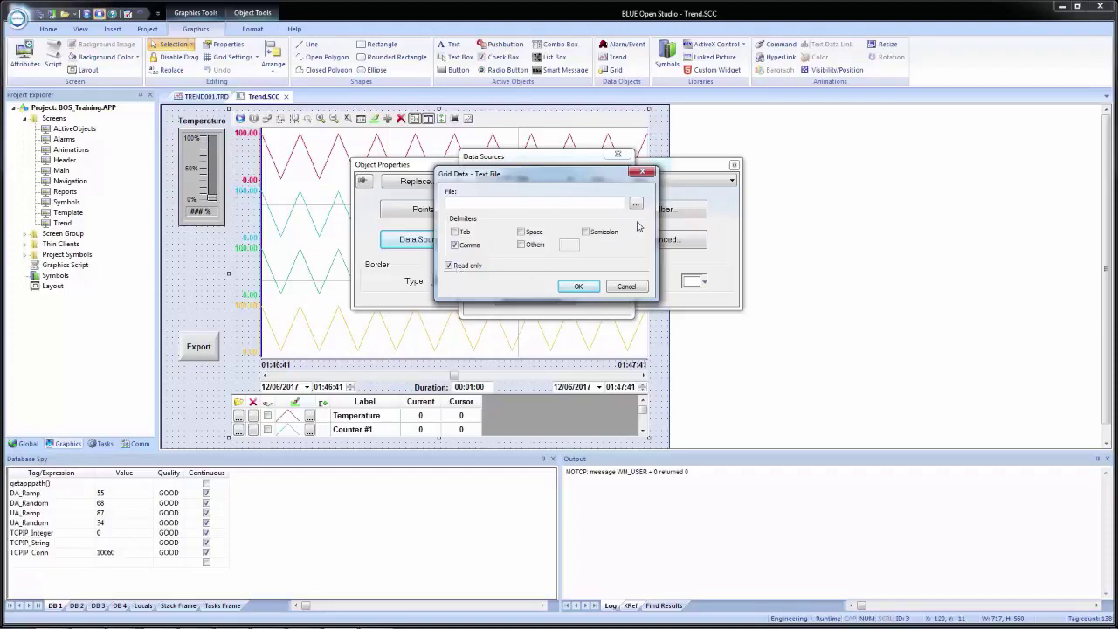
{"action": "left_click", "coordinate": [472, 202]}
{"action": "left_click", "coordinate": [636, 202]}
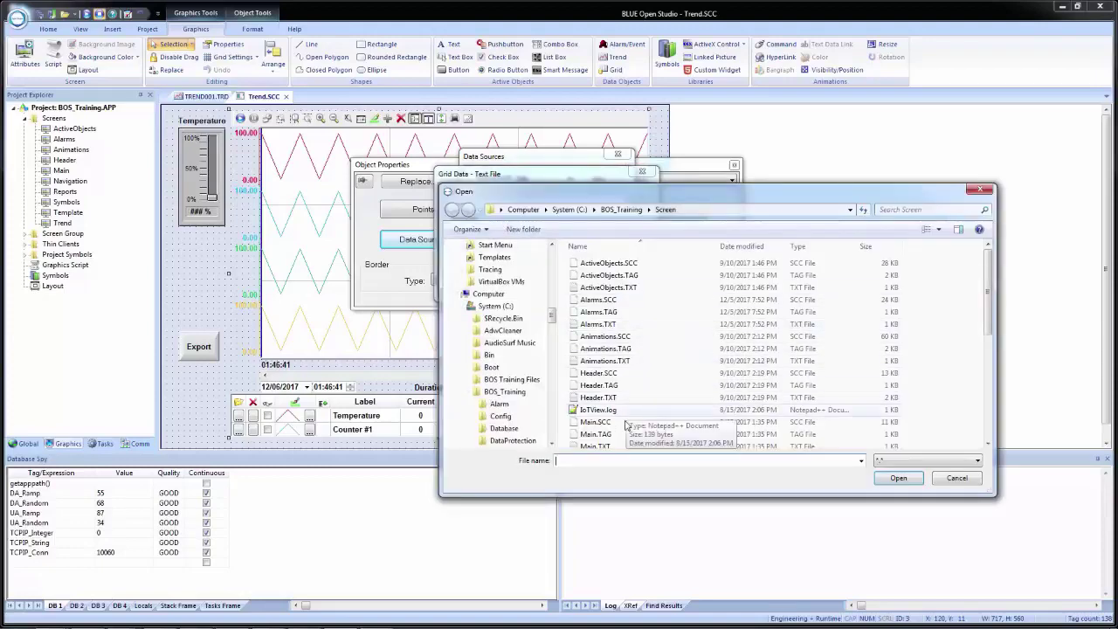
{"action": "left_click", "coordinate": [957, 478]}
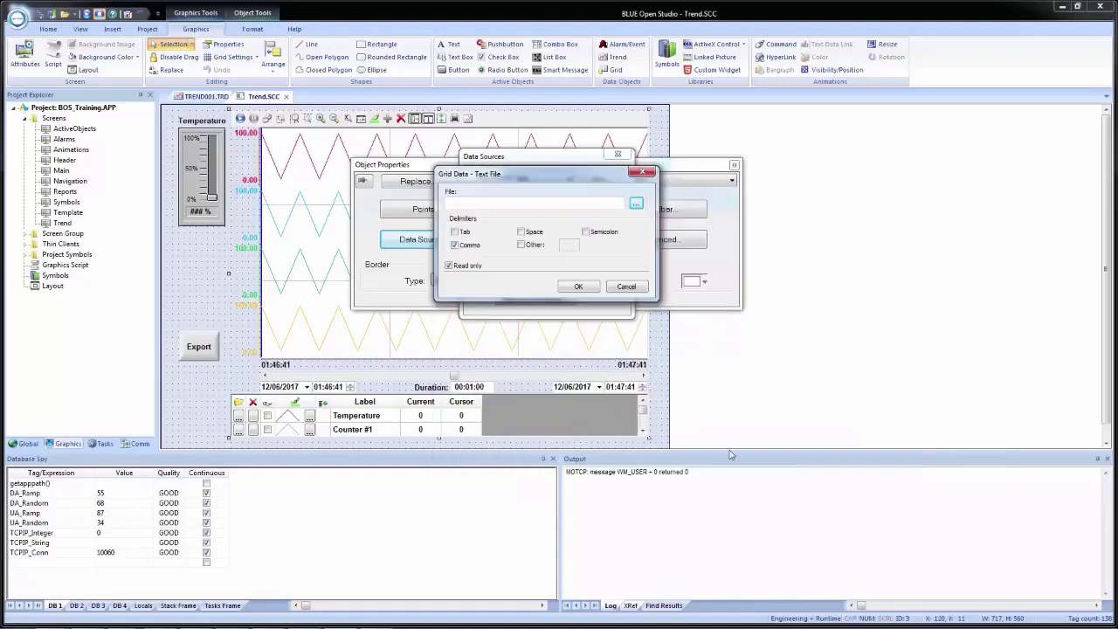
{"action": "left_click", "coordinate": [629, 287]}
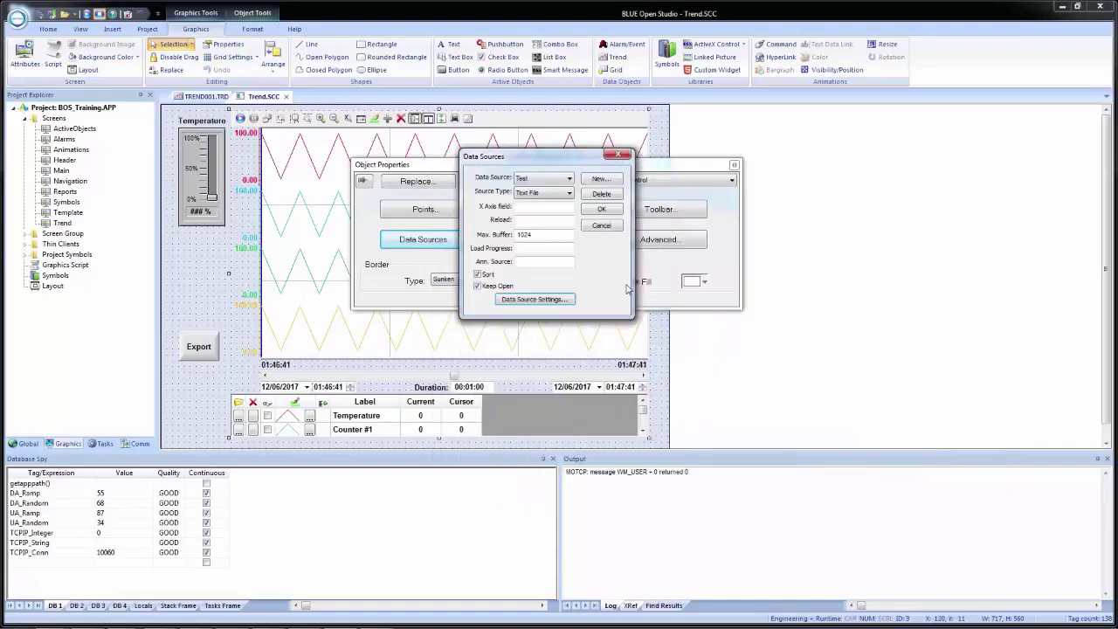
- Compare the options available for the Batch, Text File and Database source types, ending with Text File selected
{"action": "left_click", "coordinate": [539, 194]}
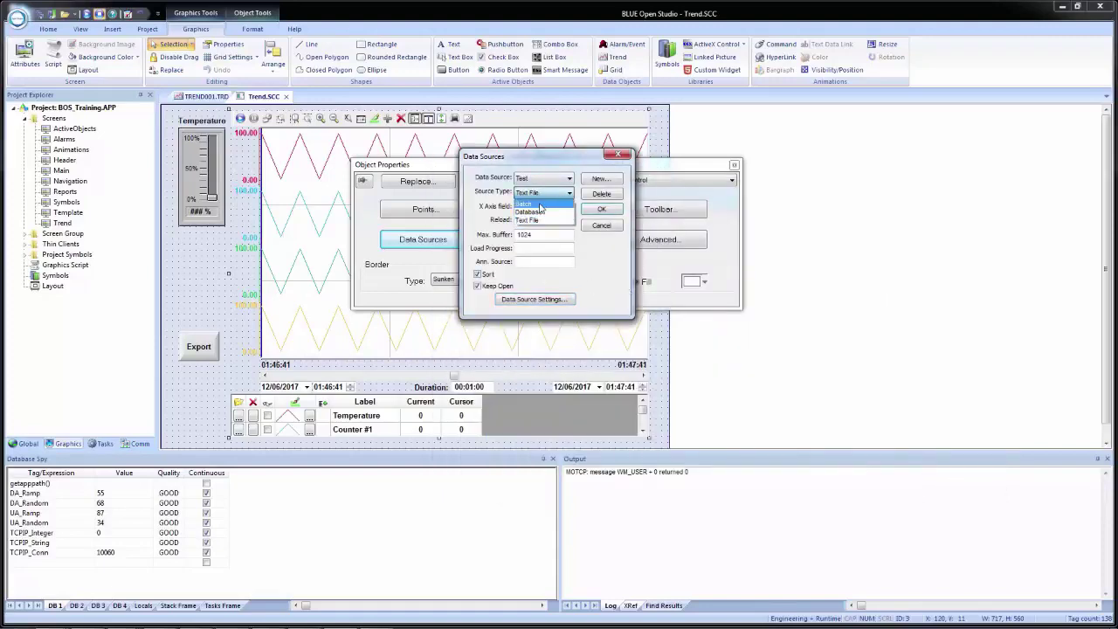
{"action": "left_click", "coordinate": [539, 203]}
{"action": "left_click", "coordinate": [540, 194]}
{"action": "left_click", "coordinate": [532, 219]}
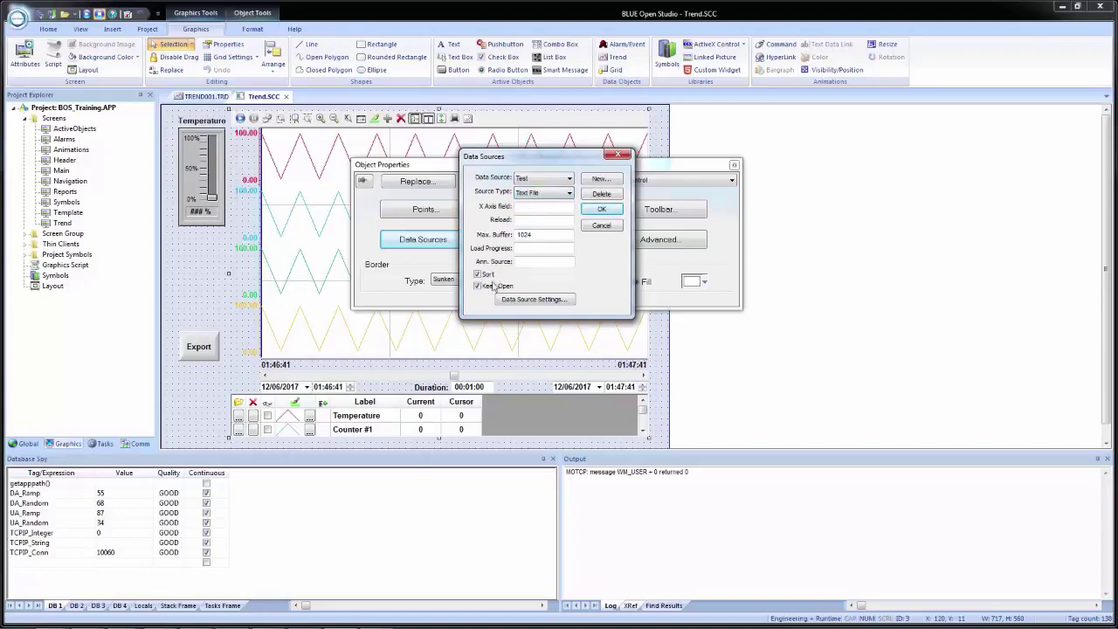
{"action": "left_click", "coordinate": [552, 194]}
{"action": "left_click", "coordinate": [550, 204]}
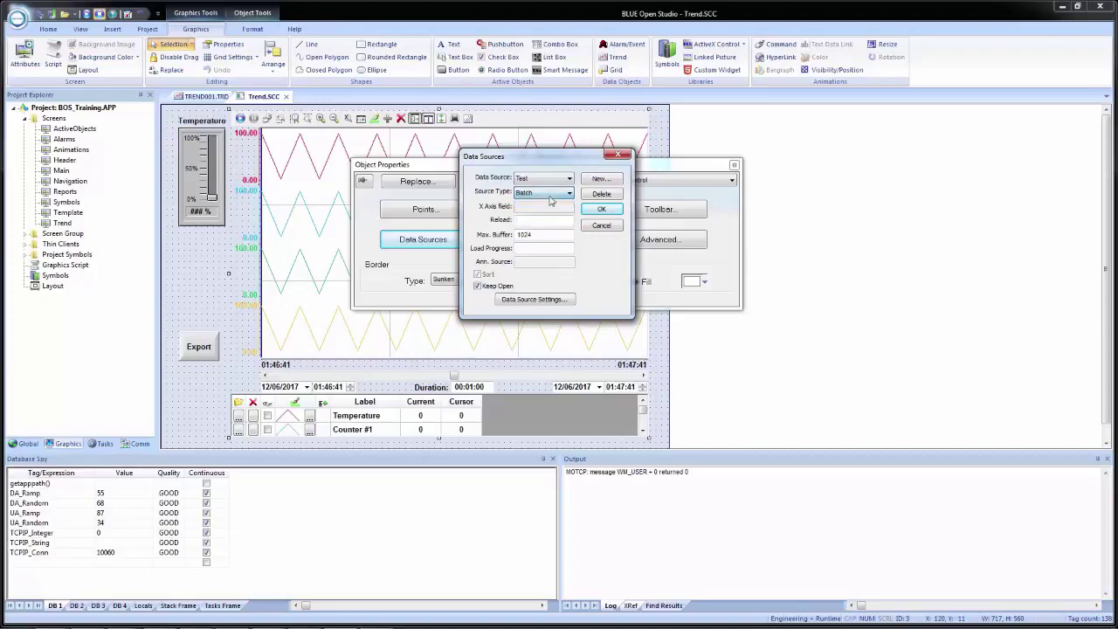
{"action": "left_click", "coordinate": [552, 194]}
{"action": "left_click", "coordinate": [547, 213]}
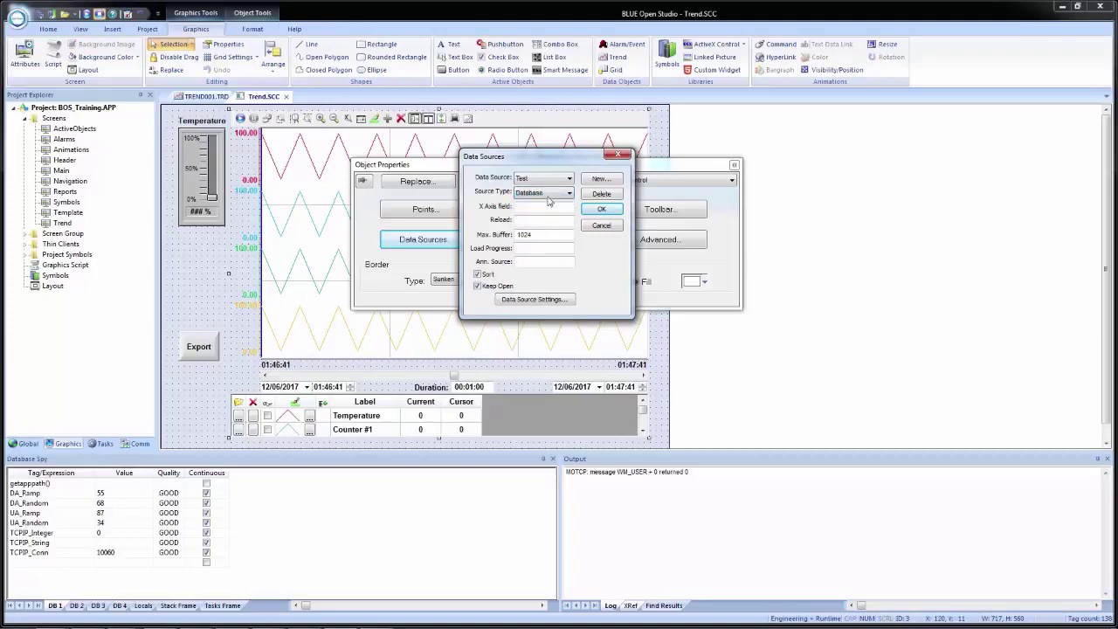
{"action": "left_click", "coordinate": [550, 193]}
{"action": "left_click", "coordinate": [549, 220]}
- Examine the X Axis field, Reload, Max. Buffer and Load Progress fields of the Test data source and whether they accept tags
{"action": "left_click", "coordinate": [524, 208]}
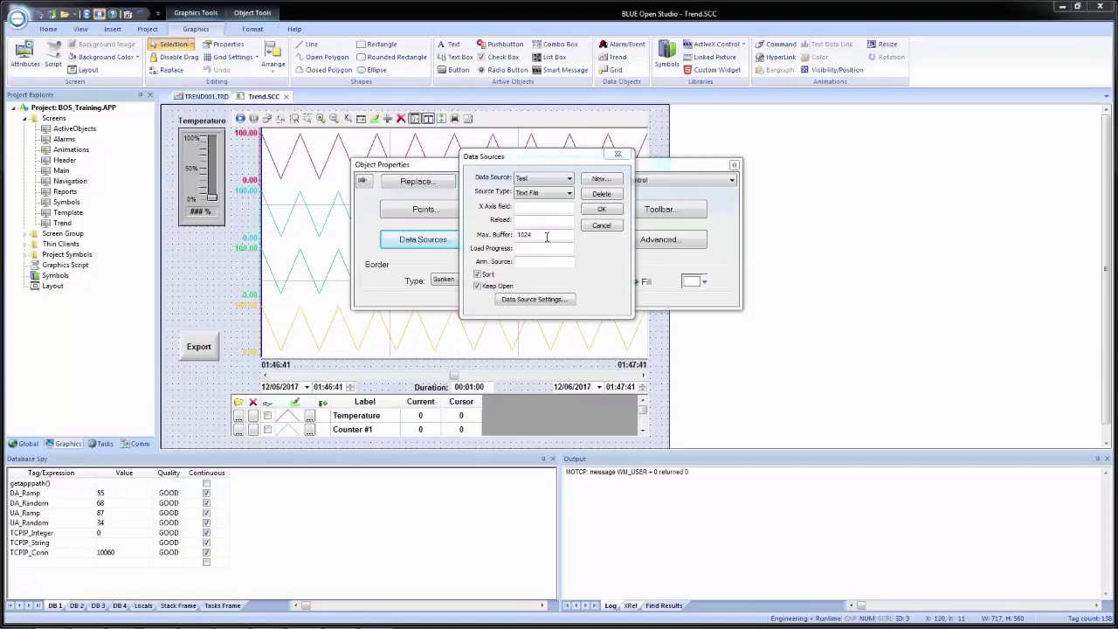
{"action": "left_click", "coordinate": [545, 235]}
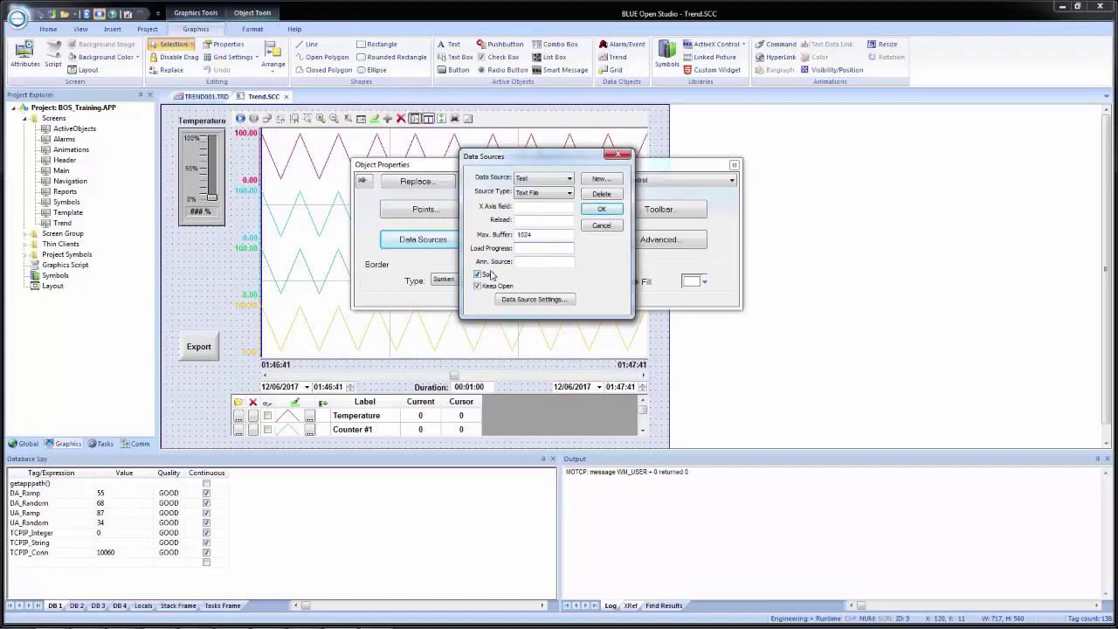
{"action": "left_click", "coordinate": [556, 180]}
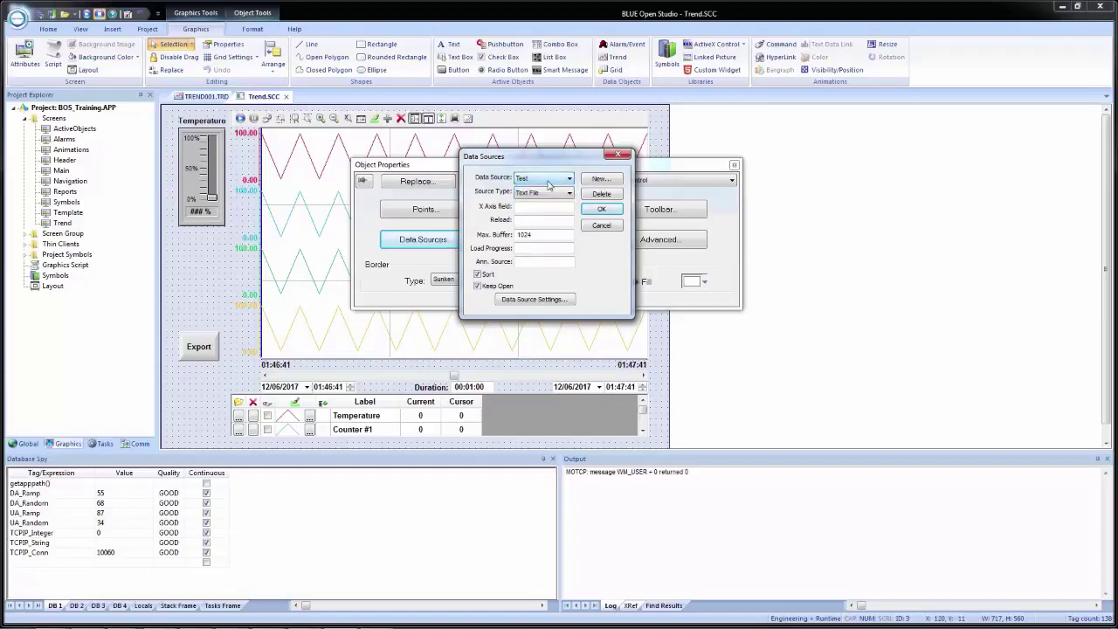
{"action": "right_click", "coordinate": [548, 207]}
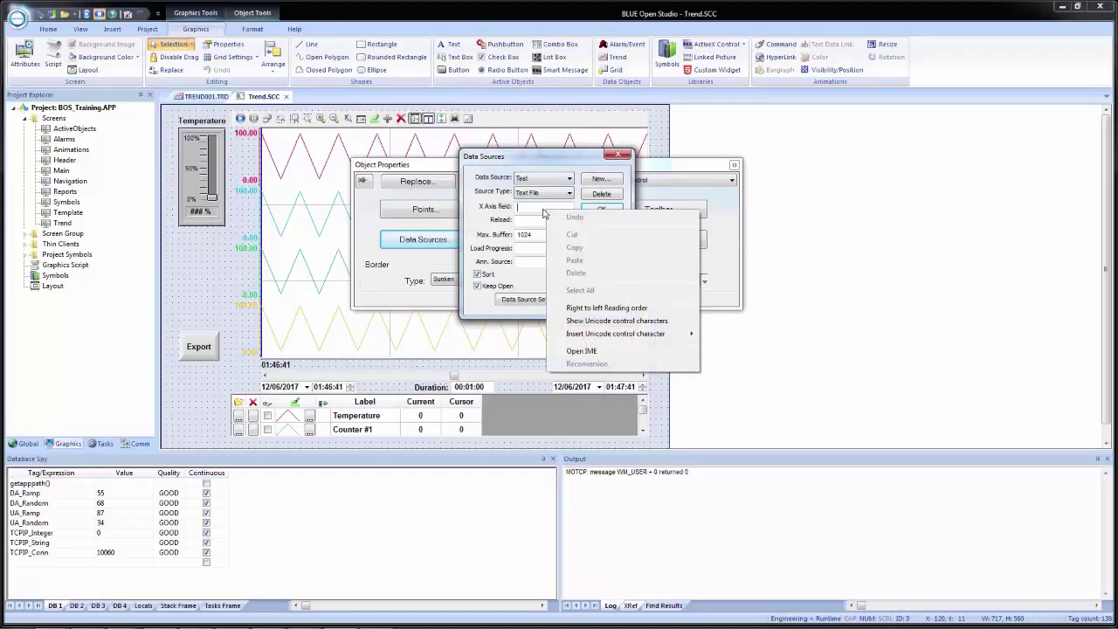
{"action": "right_click", "coordinate": [530, 222]}
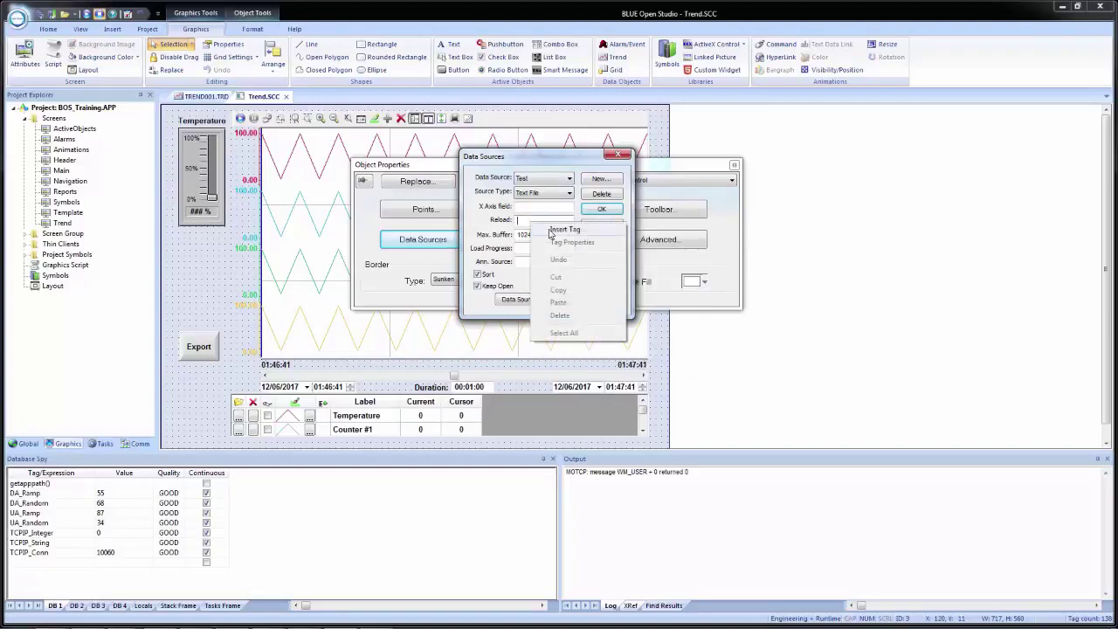
{"action": "right_click", "coordinate": [524, 250]}
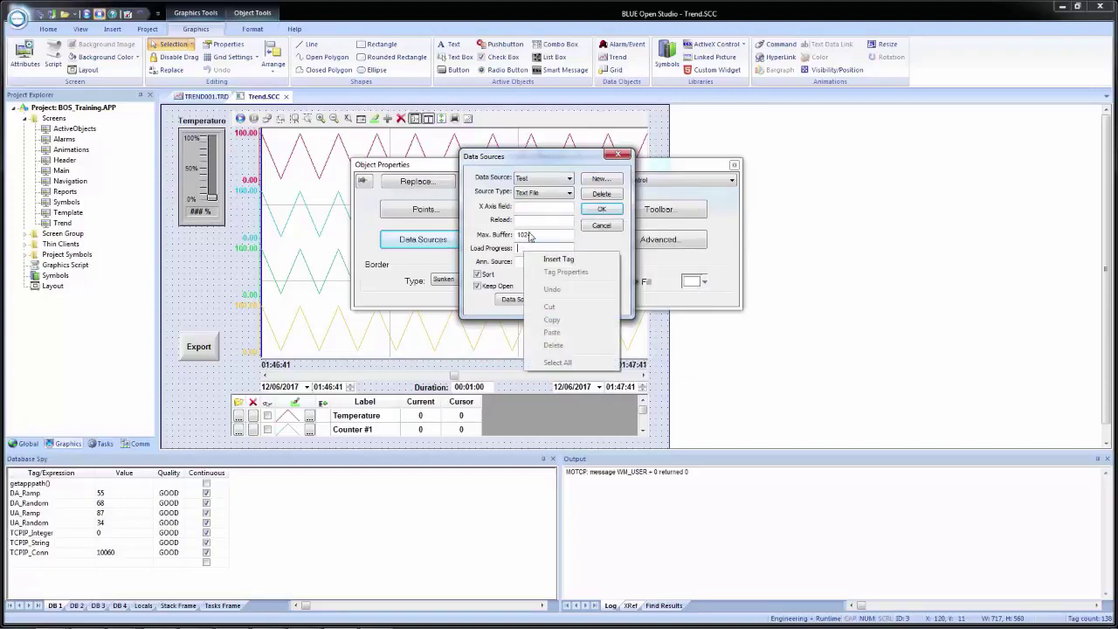
{"action": "right_click", "coordinate": [537, 206]}
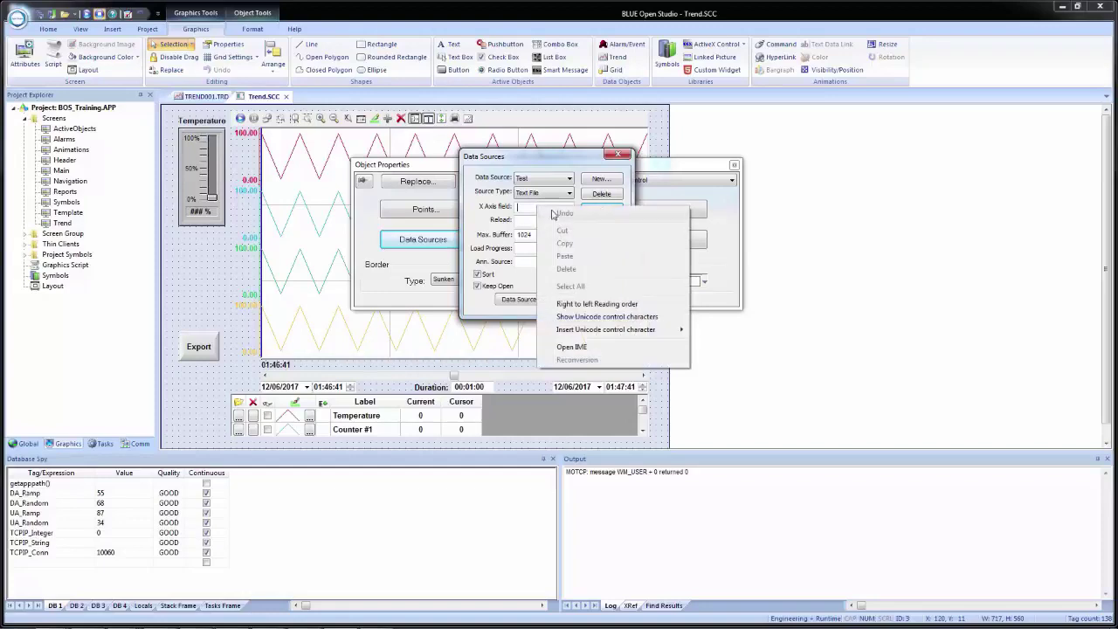
{"action": "left_click", "coordinate": [521, 208]}
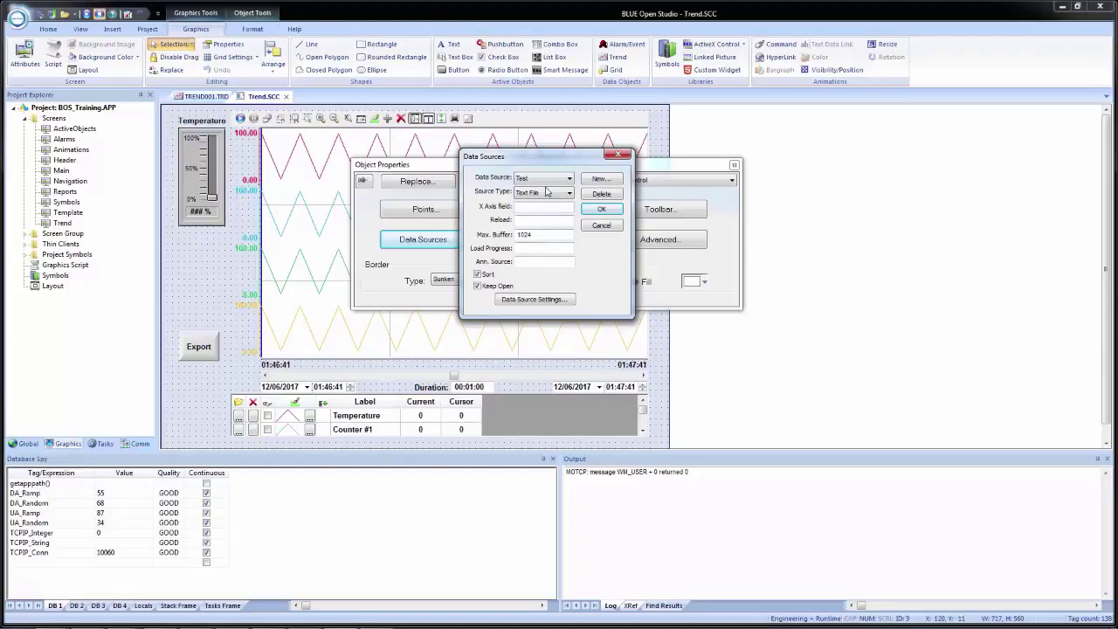
- Delete the Test data source, confirming the removal, and cancel the data source settings
{"action": "left_click", "coordinate": [592, 195]}
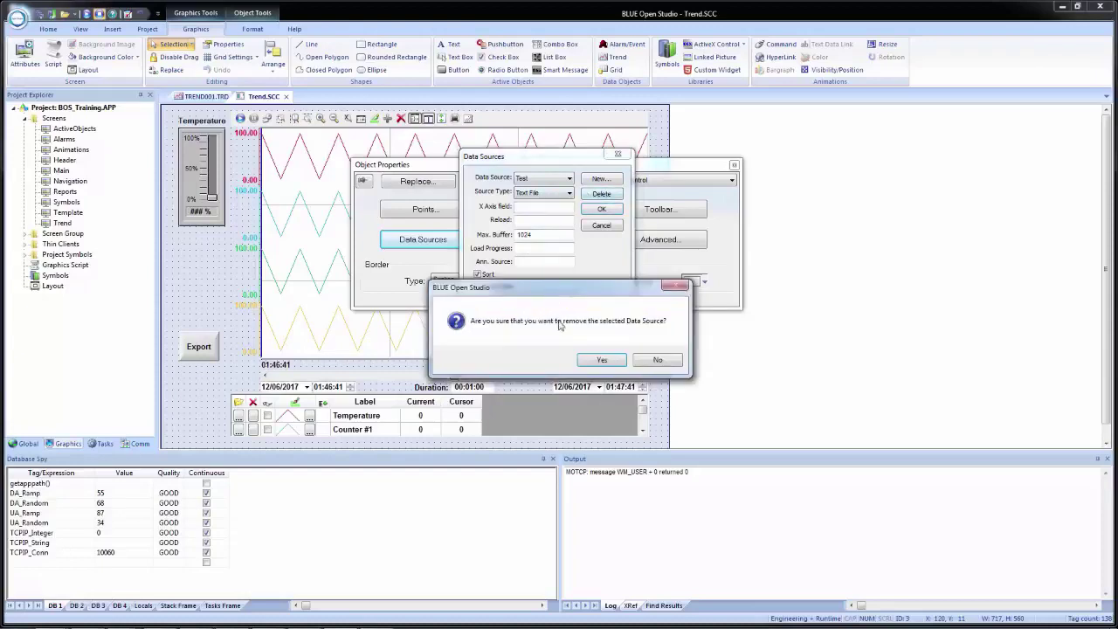
{"action": "left_click", "coordinate": [591, 360]}
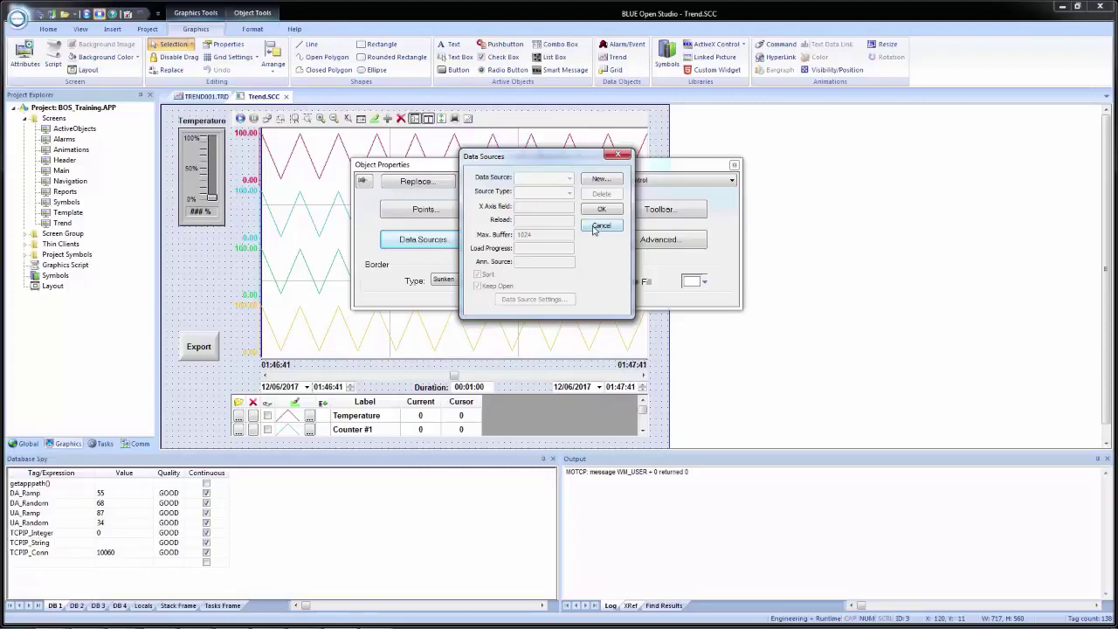
{"action": "left_click", "coordinate": [598, 228]}
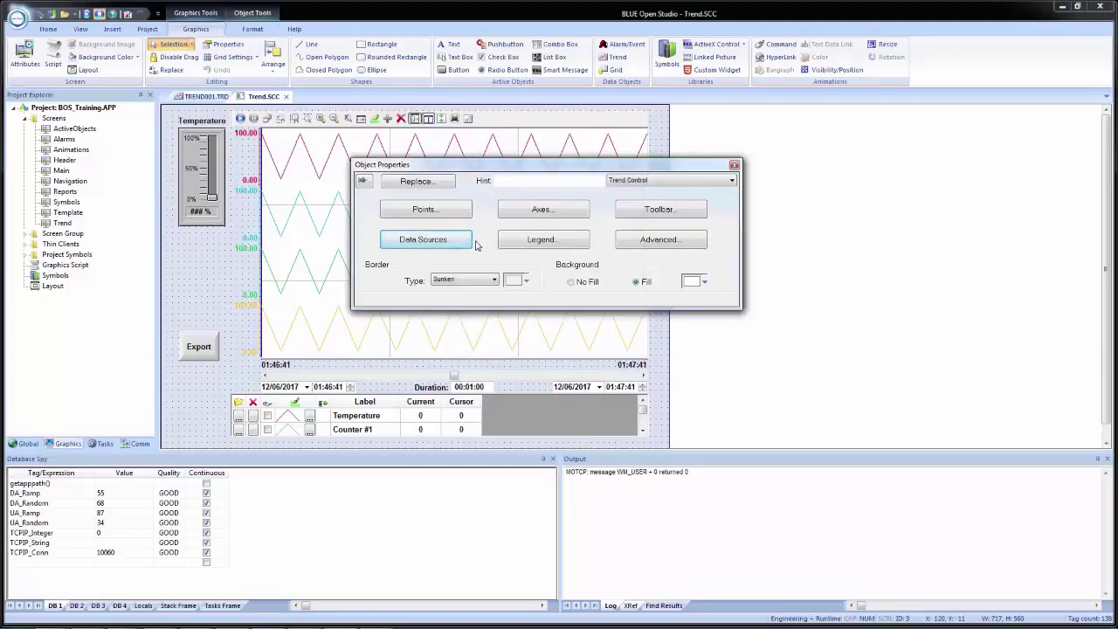
- Open the trend control's legend settings and examine the available items, including Description, Count, Max Value, Max Scale and Min Scale
{"action": "left_click", "coordinate": [539, 244]}
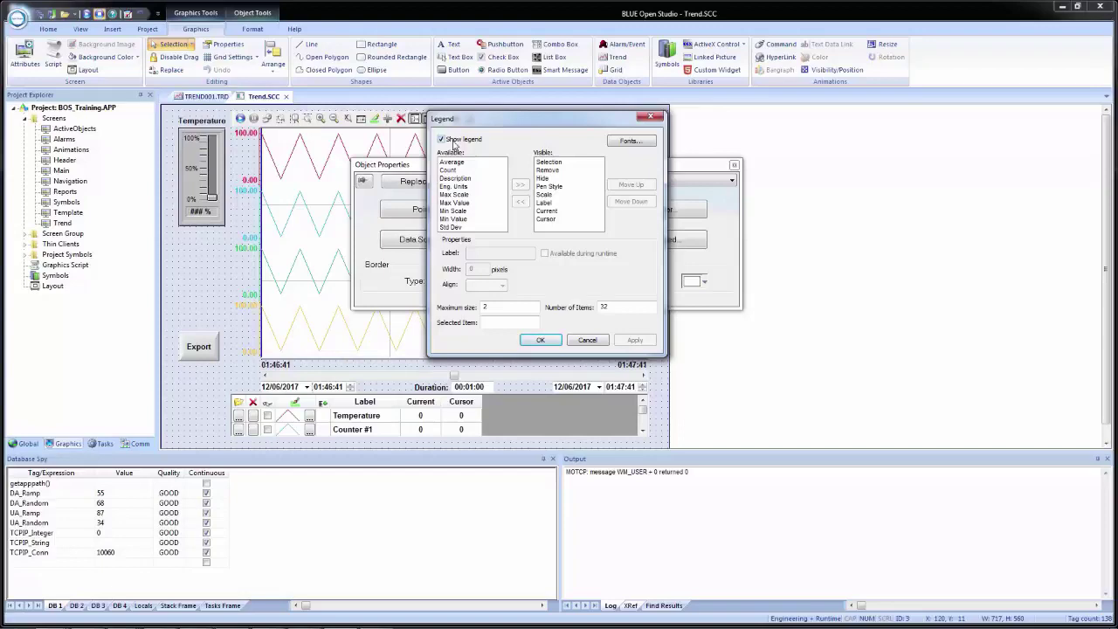
{"action": "left_click", "coordinate": [458, 178]}
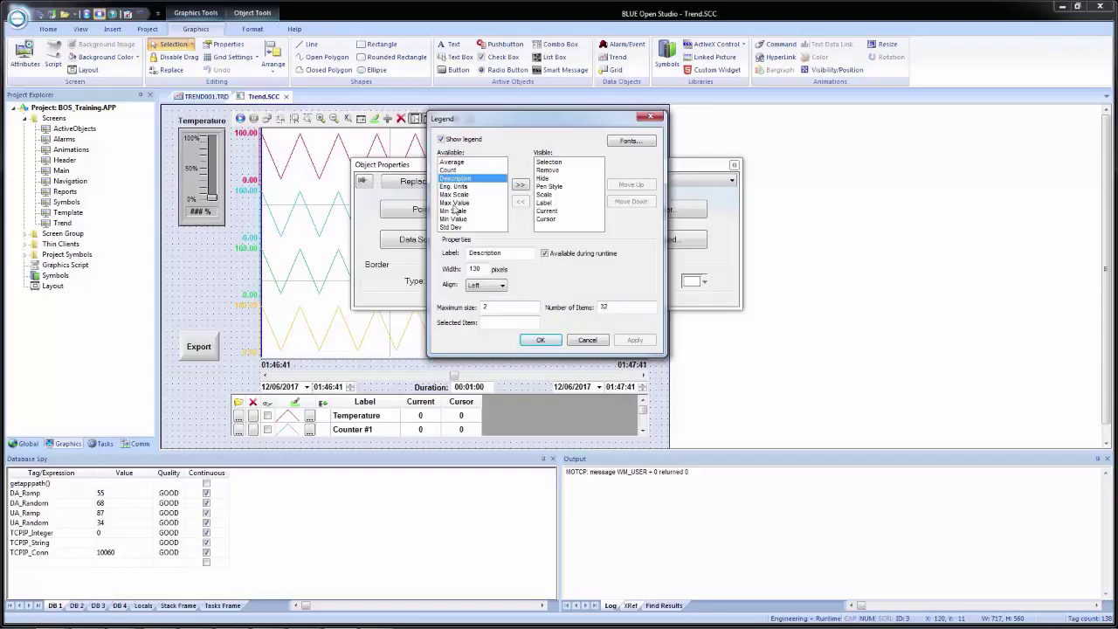
{"action": "left_click", "coordinate": [454, 202]}
{"action": "left_click", "coordinate": [451, 171]}
{"action": "left_click", "coordinate": [453, 203]}
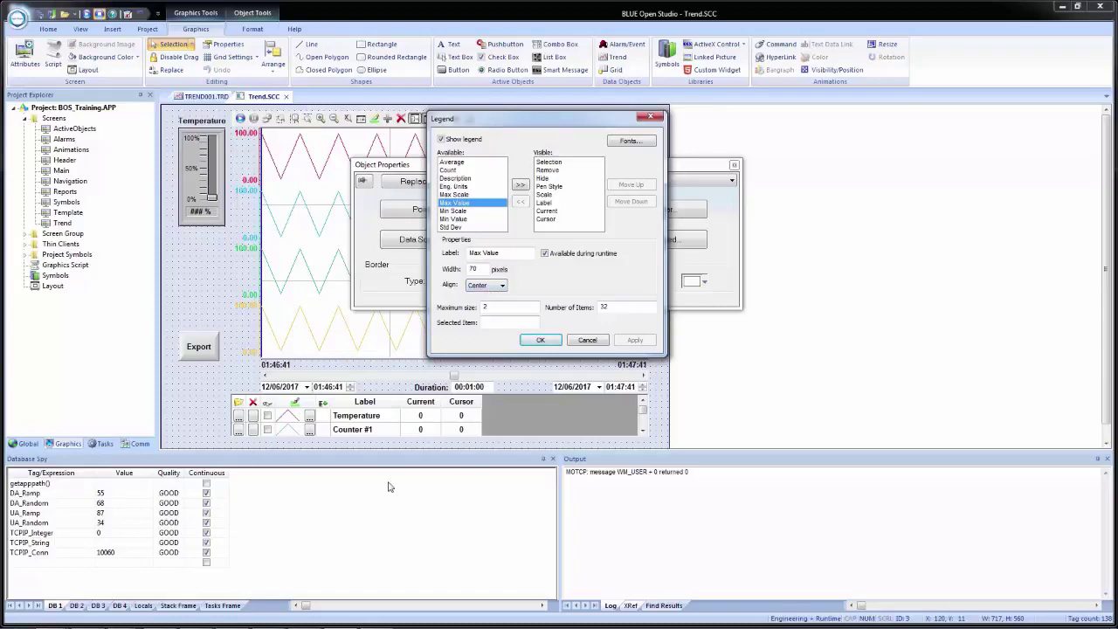
{"action": "left_click", "coordinate": [471, 165]}
{"action": "left_click", "coordinate": [459, 194]}
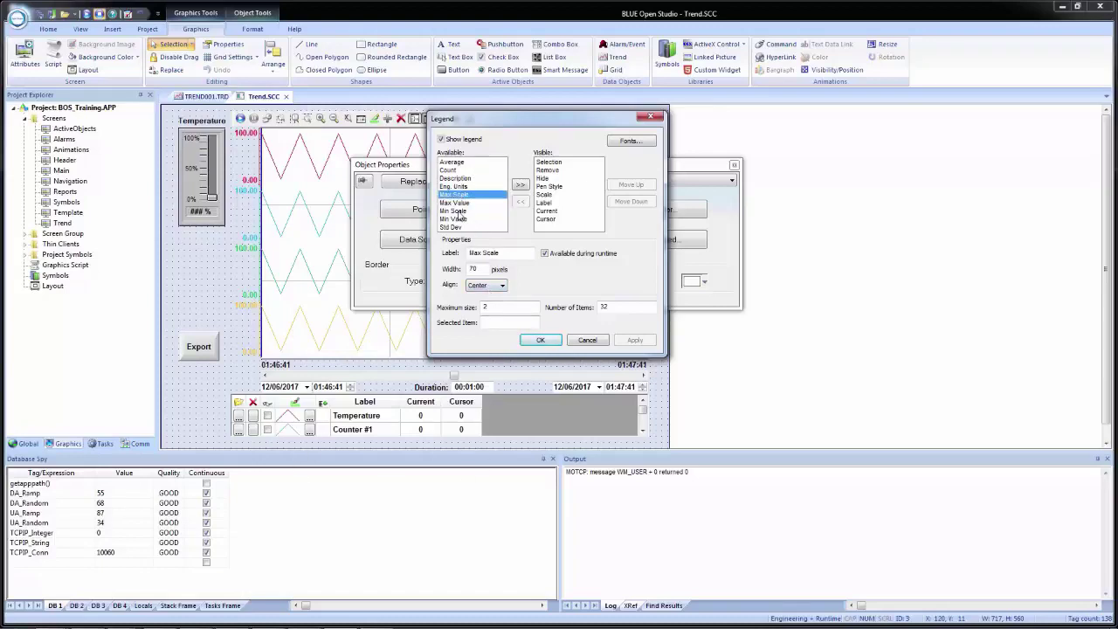
{"action": "left_click", "coordinate": [459, 212]}
- Set the label of the available Average legend item to Avg
{"action": "left_click", "coordinate": [467, 164]}
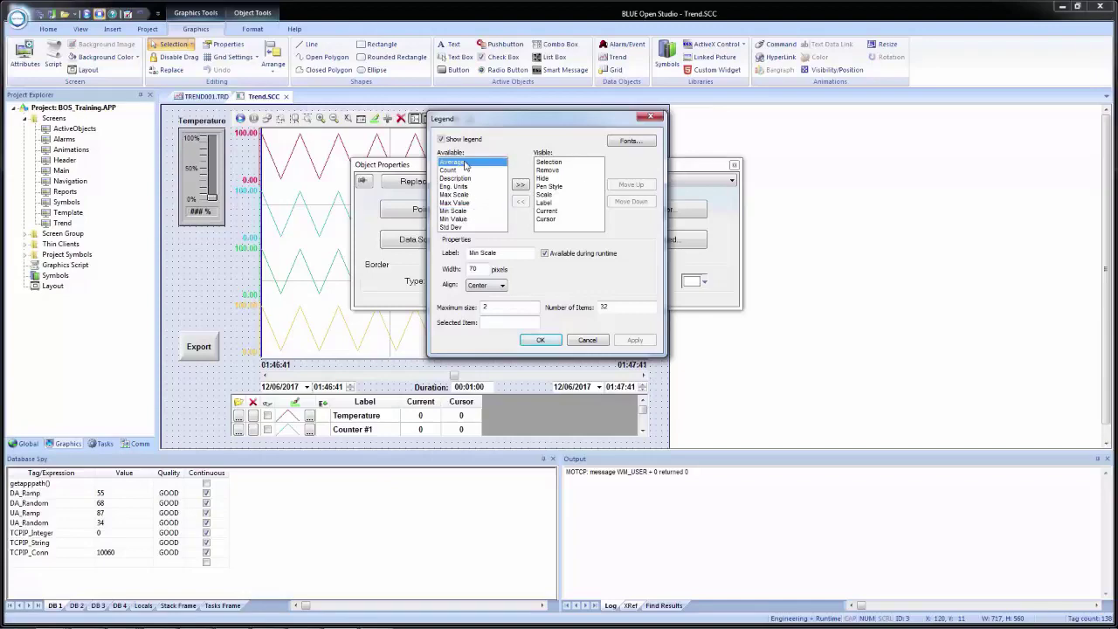
{"action": "left_click", "coordinate": [511, 252]}
{"action": "key", "text": "BackSpace"}
{"action": "key", "text": "BackSpace"}
{"action": "key", "text": "BackSpace"}
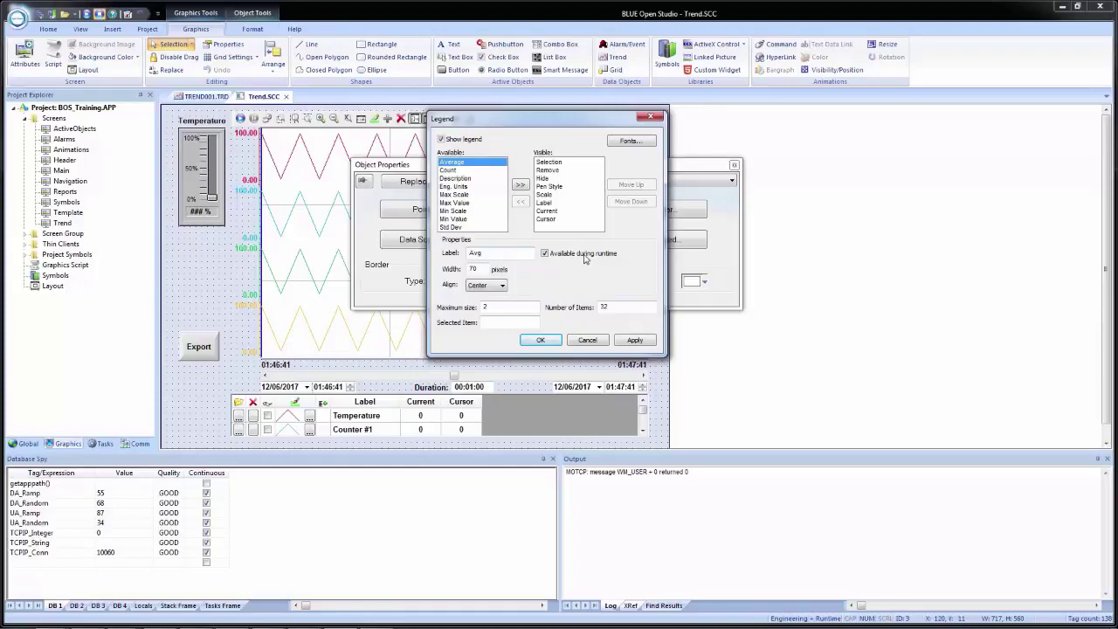
- Compare the label, width, alignment and icon properties of the legend's available and visible items
{"action": "left_click", "coordinate": [460, 179]}
{"action": "left_click", "coordinate": [456, 202]}
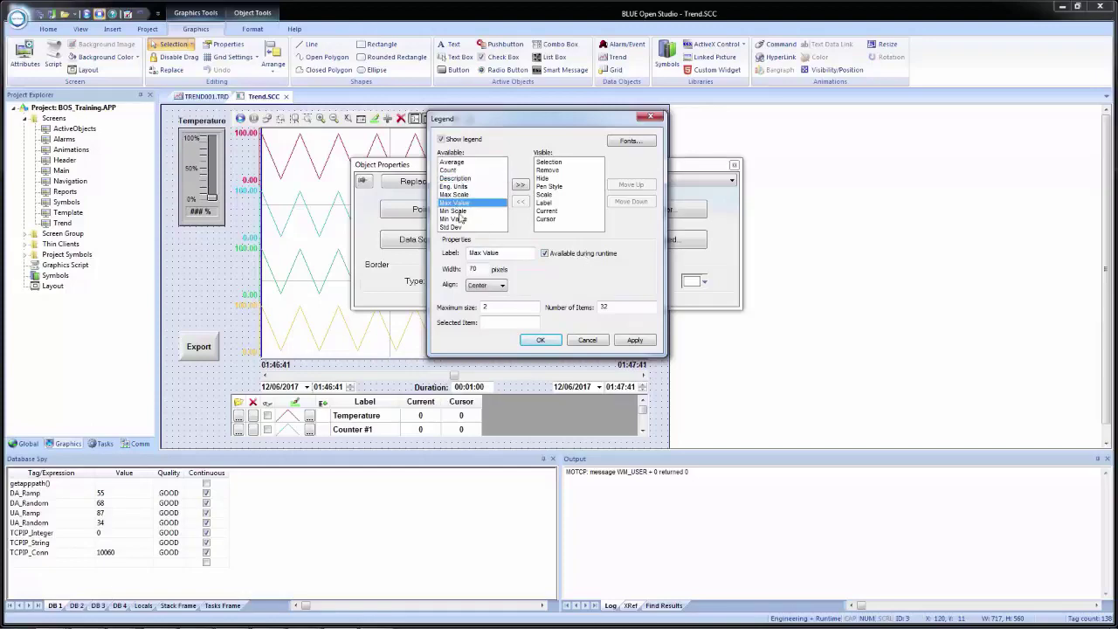
{"action": "left_click", "coordinate": [460, 186]}
{"action": "left_click", "coordinate": [452, 162]}
{"action": "left_click", "coordinate": [454, 194]}
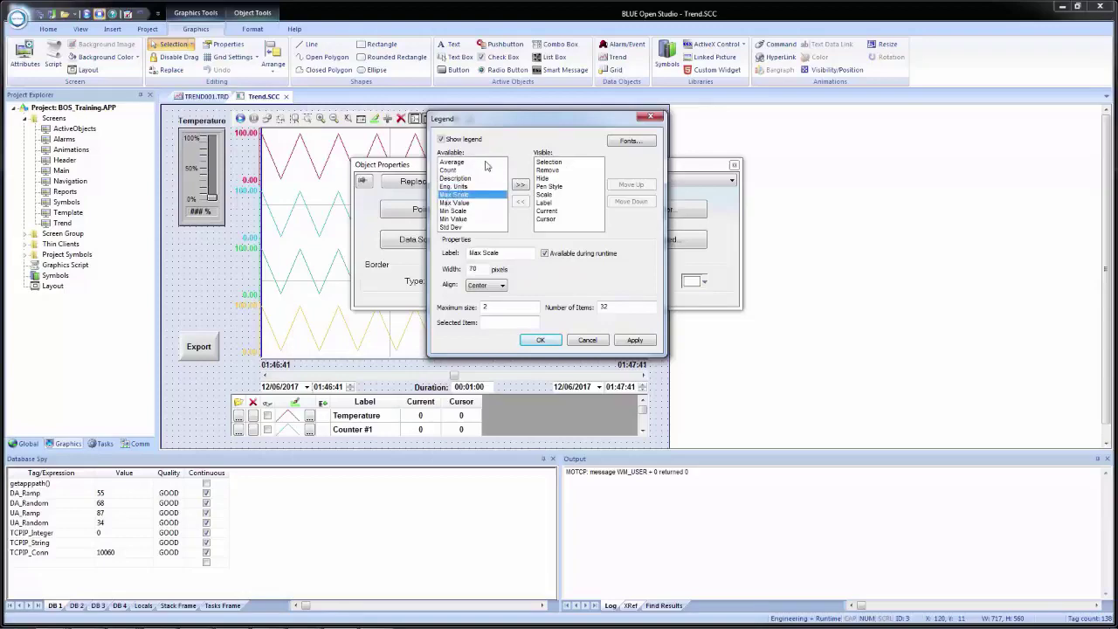
{"action": "left_click", "coordinate": [551, 178]}
{"action": "left_click", "coordinate": [550, 163]}
{"action": "left_click", "coordinate": [552, 194]}
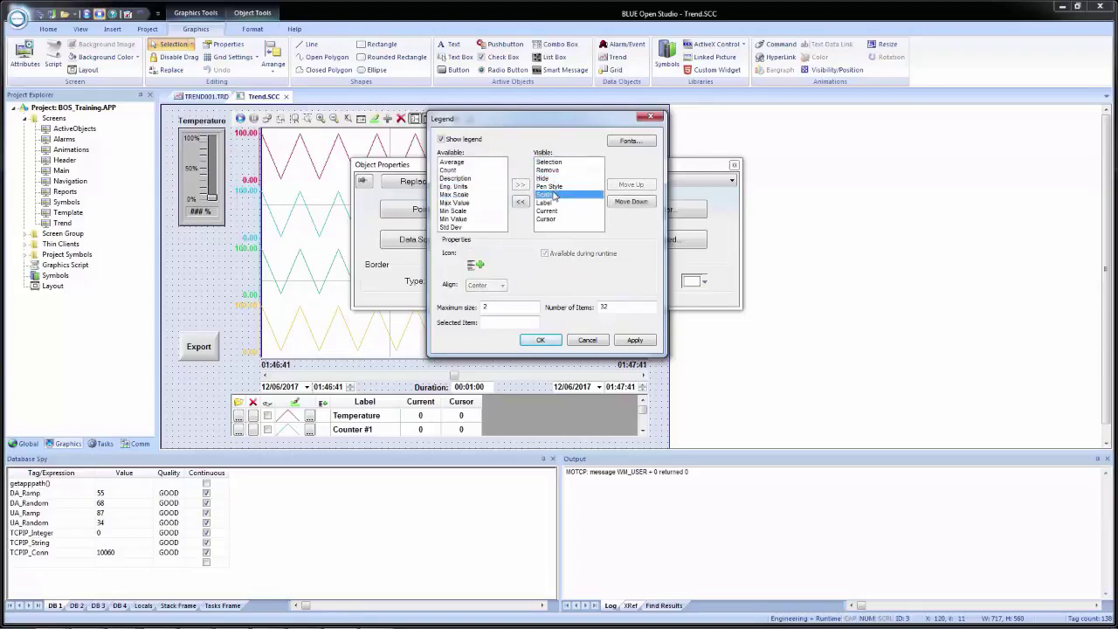
{"action": "left_click", "coordinate": [553, 219]}
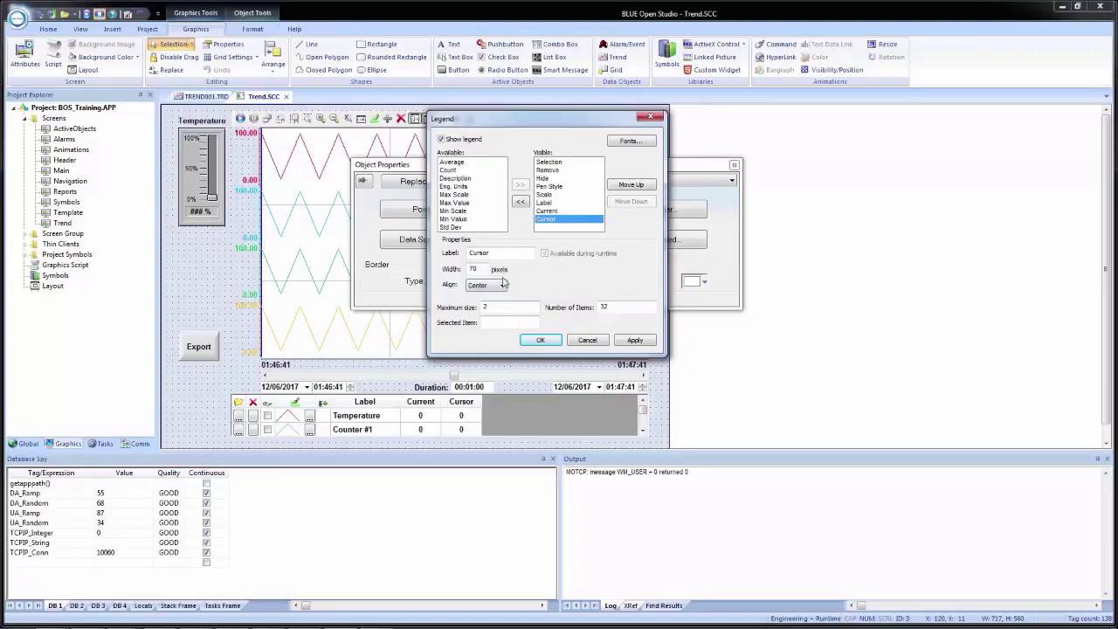
{"action": "left_click", "coordinate": [549, 169]}
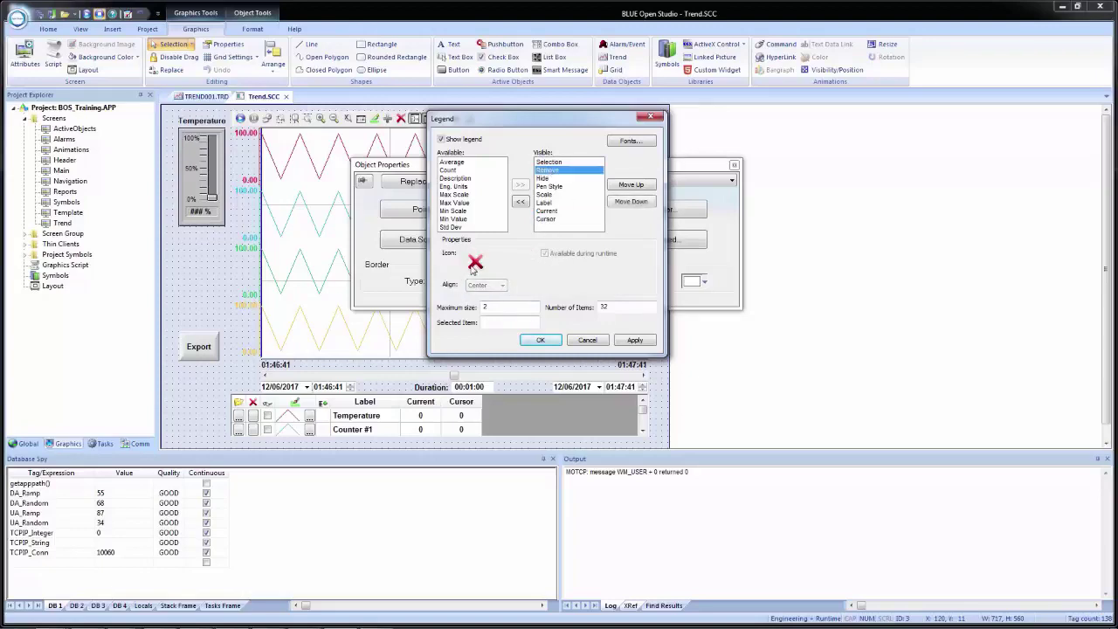
- Set the legend's maximum size to 4 and the Average item's label to Average, and apply the changes
{"action": "double_click", "coordinate": [499, 307]}
{"action": "left_click", "coordinate": [463, 171]}
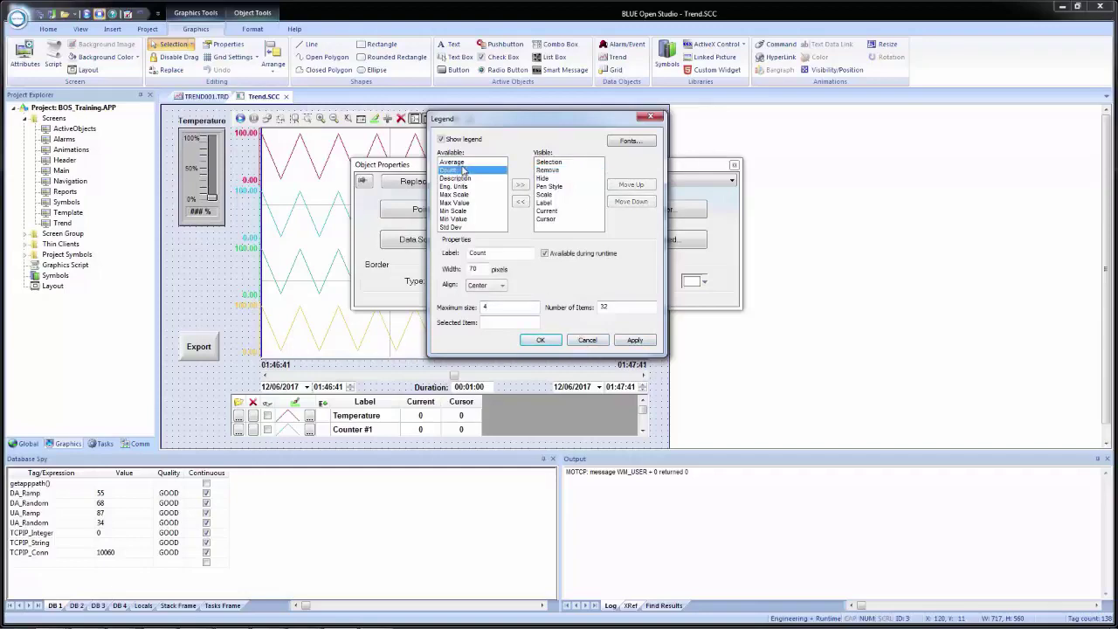
{"action": "left_click", "coordinate": [452, 162]}
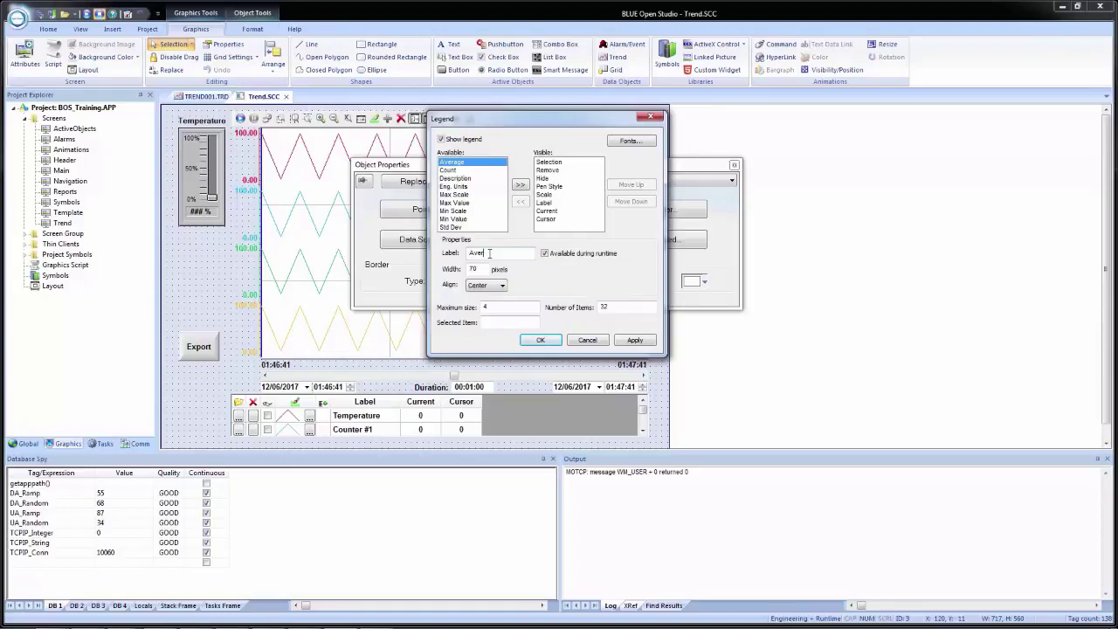
{"action": "left_click", "coordinate": [490, 252]}
{"action": "type", "text": "Average"}
{"action": "left_click", "coordinate": [635, 340]}
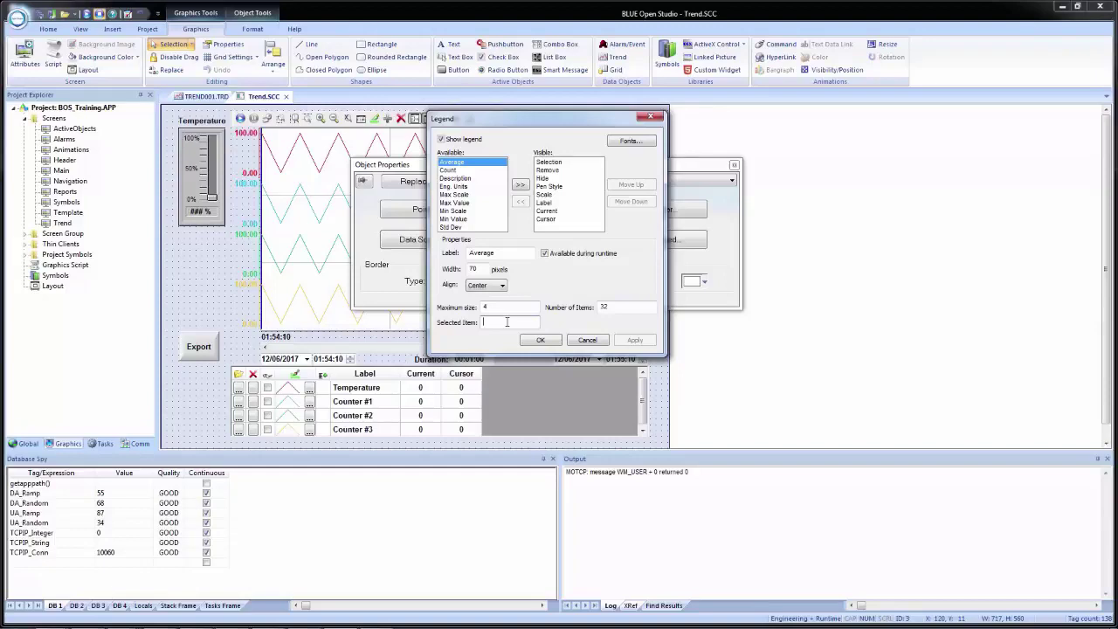
- Check whether the legend's Number of Items and Maximum size fields accept tags, and accept the legend settings
{"action": "key", "text": "Return"}
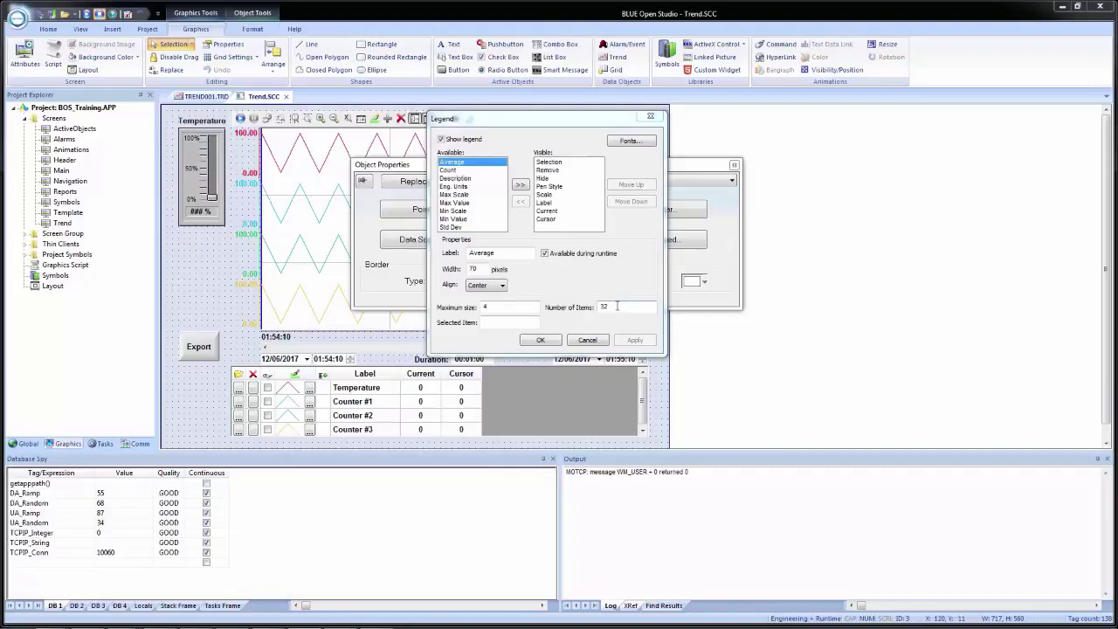
{"action": "right_click", "coordinate": [617, 306]}
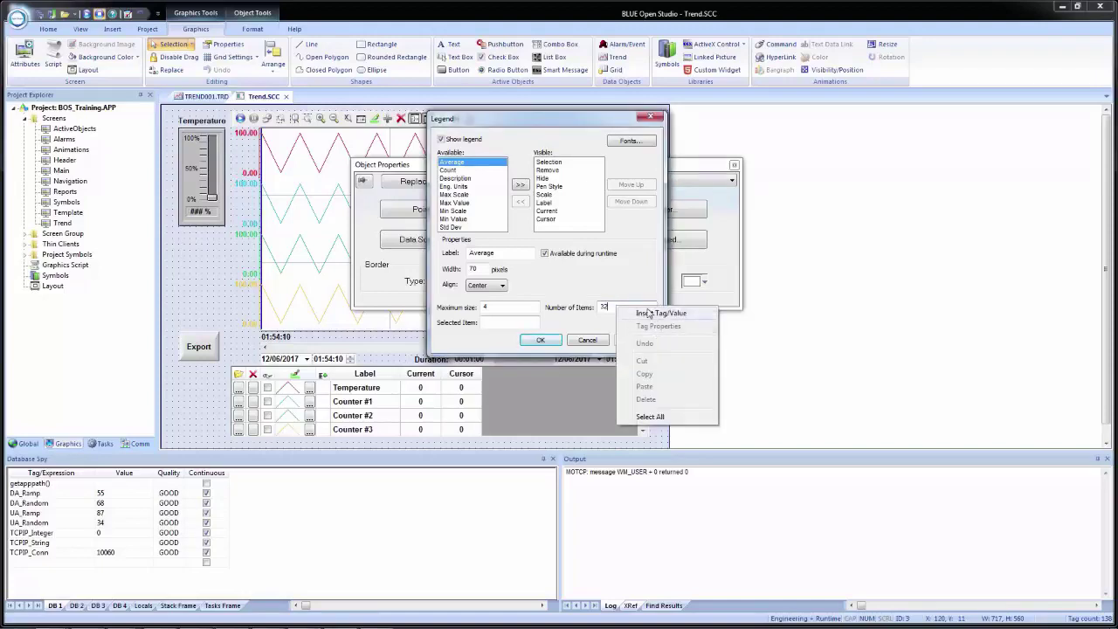
{"action": "left_click", "coordinate": [493, 307]}
{"action": "right_click", "coordinate": [493, 307]}
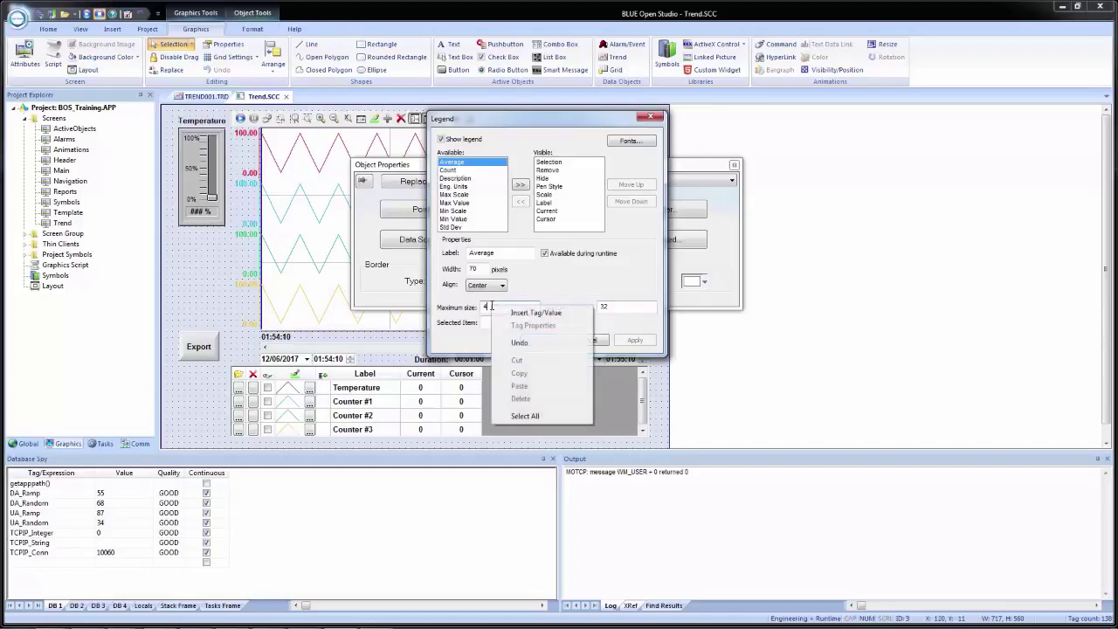
{"action": "left_click", "coordinate": [599, 287]}
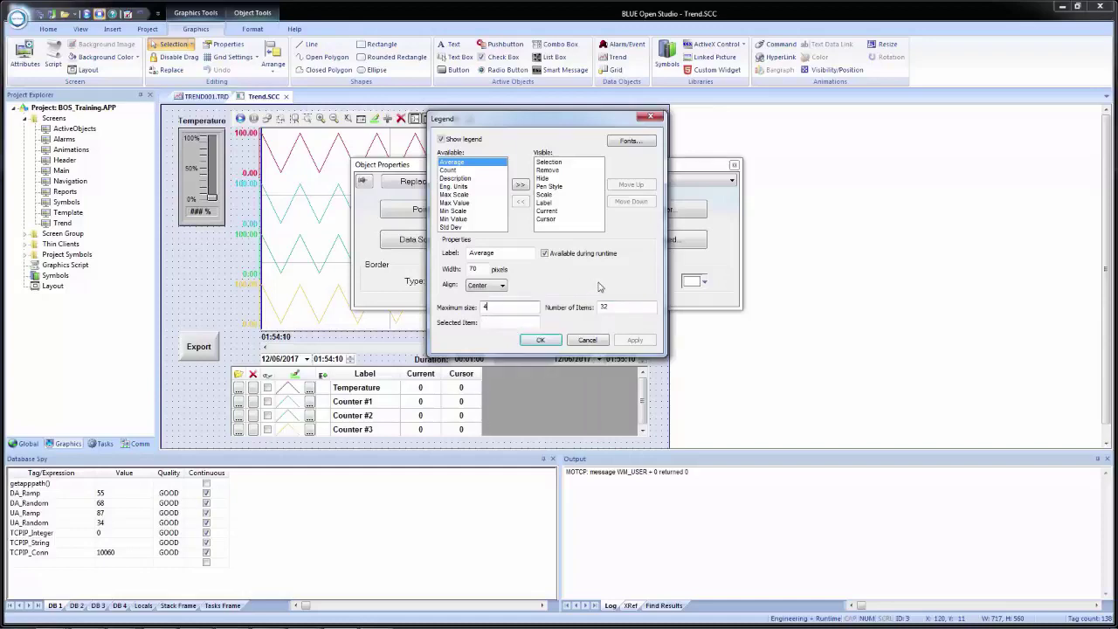
{"action": "left_click", "coordinate": [541, 341]}
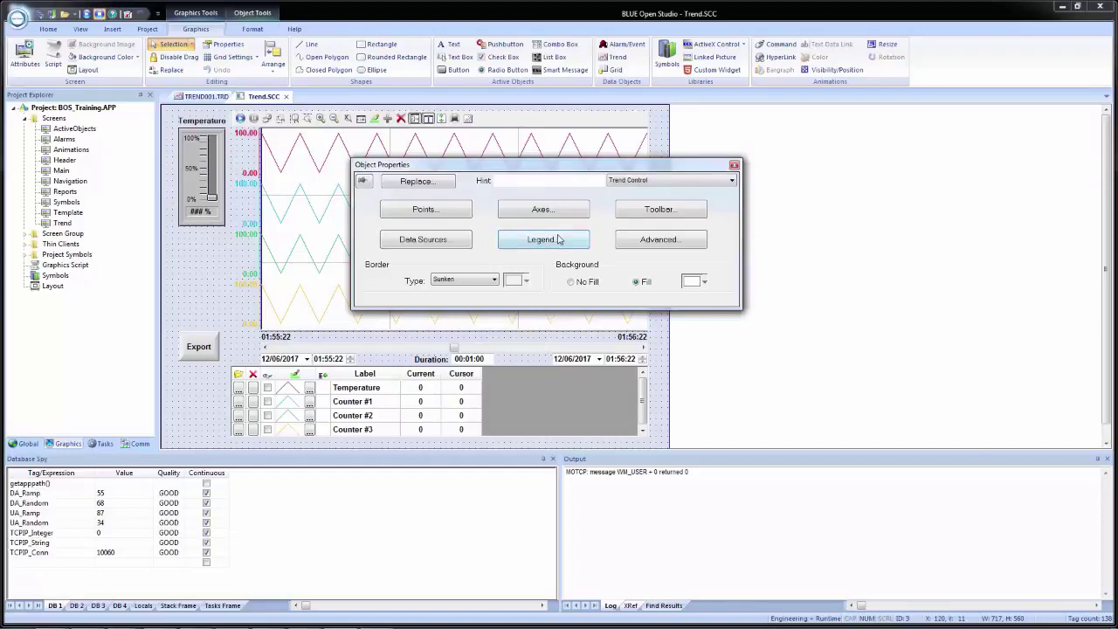
- Open the trend control's toolbar settings and review the full list of toolbar commands
{"action": "left_click", "coordinate": [659, 214]}
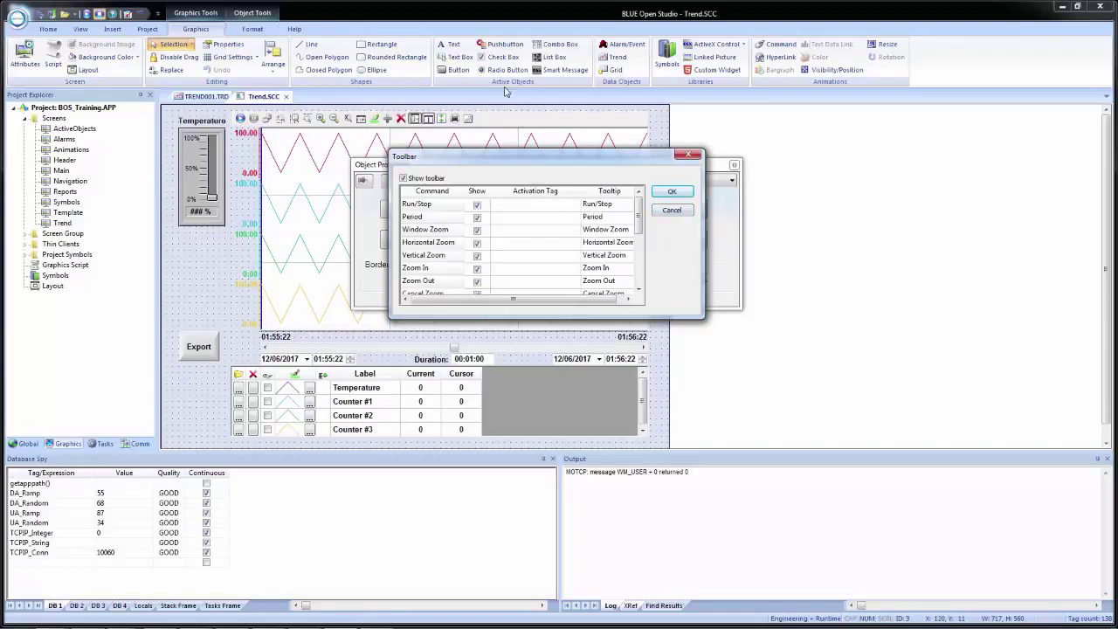
{"action": "left_click", "coordinate": [410, 179]}
{"action": "scroll", "coordinate": [639, 286], "scroll_direction": "down", "scroll_amount": 5}
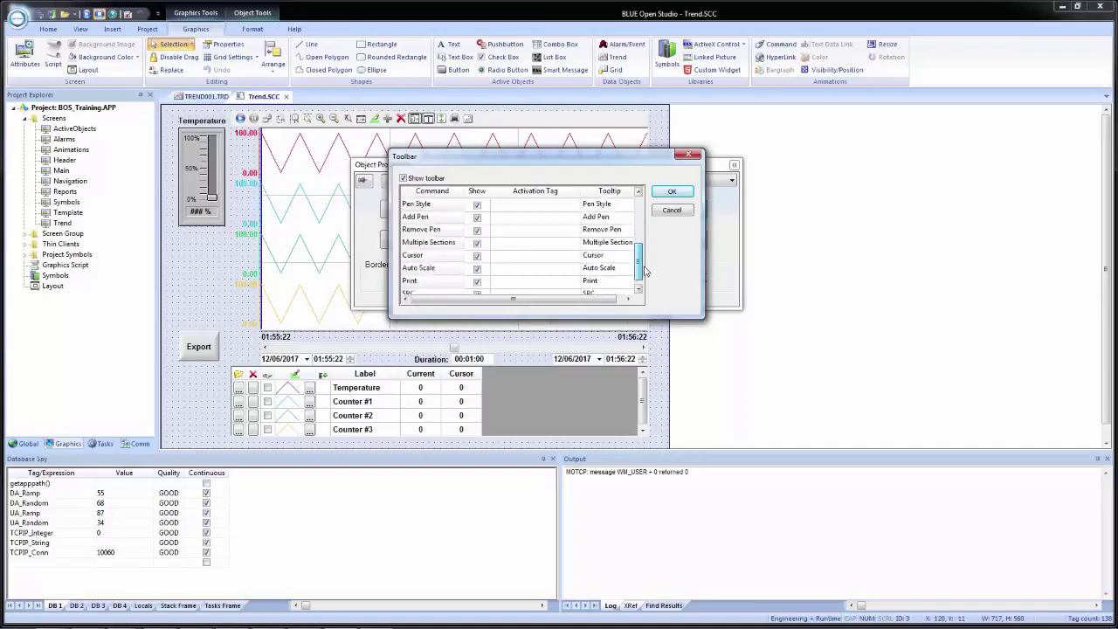
{"action": "scroll", "coordinate": [639, 286], "scroll_direction": "up", "scroll_amount": 5}
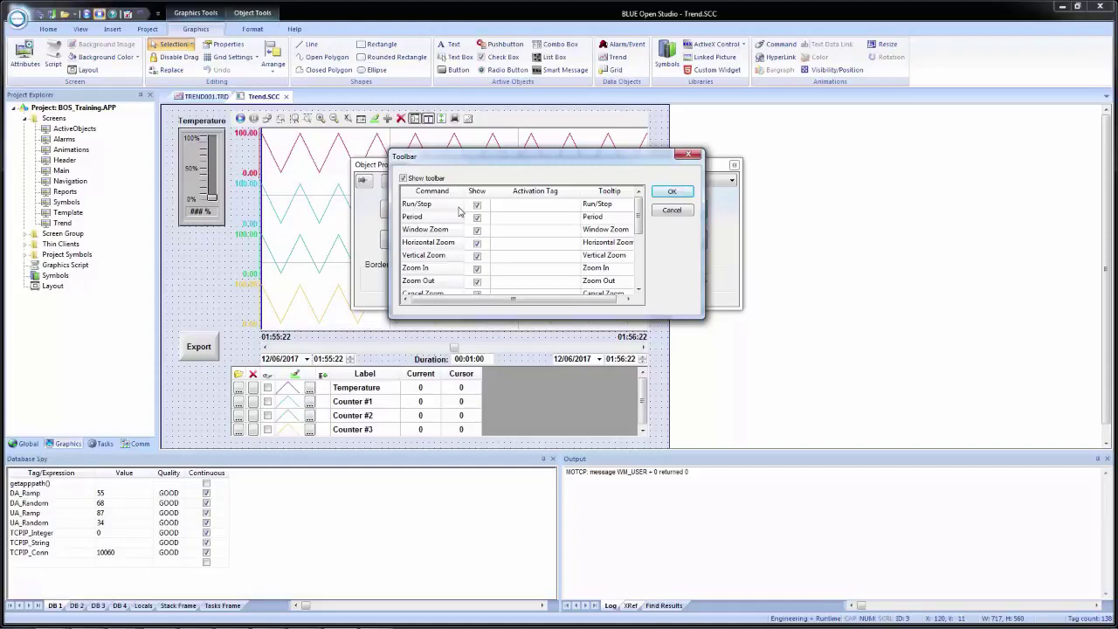
- Examine the Activation Tag cells of the toolbar commands from Run/Stop through Zoom In
{"action": "left_click", "coordinate": [515, 208]}
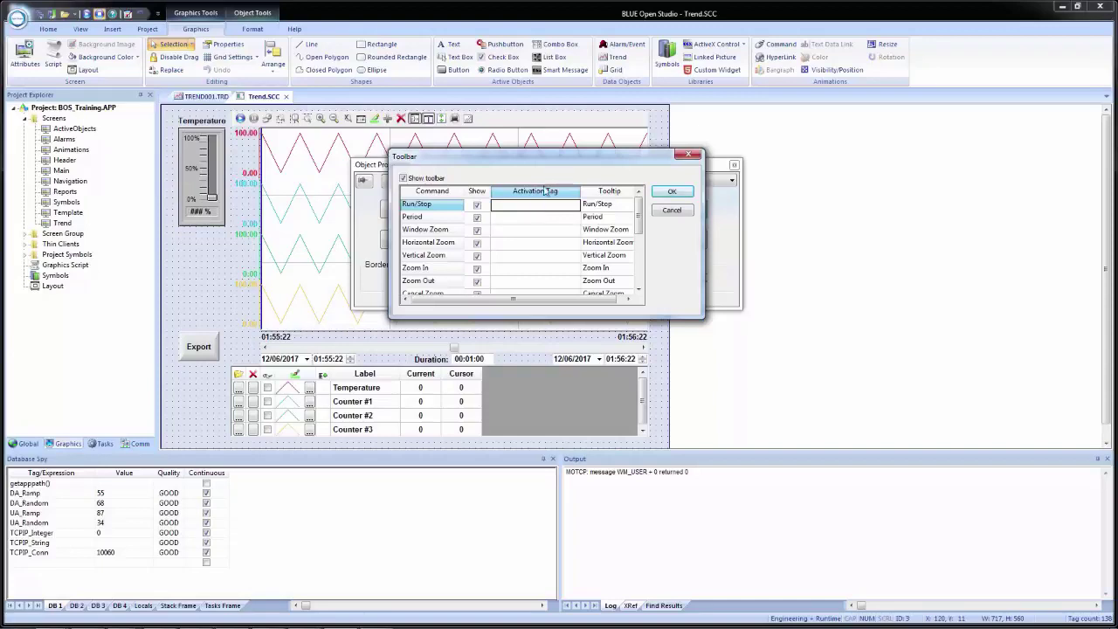
{"action": "left_click", "coordinate": [527, 221]}
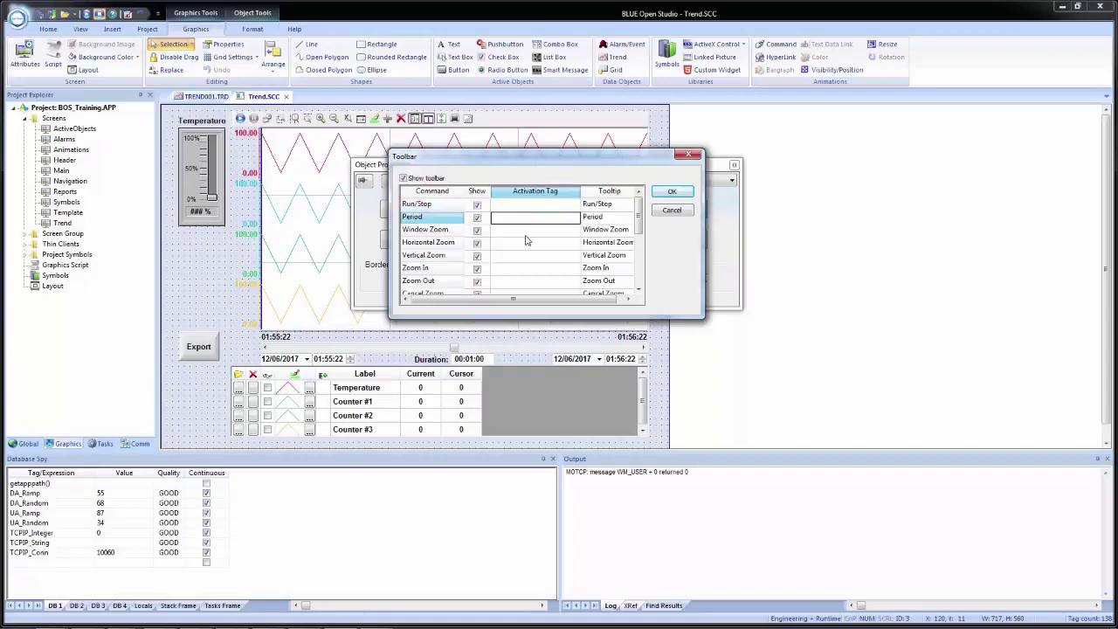
{"action": "left_click", "coordinate": [527, 231]}
{"action": "left_click", "coordinate": [525, 244]}
{"action": "left_click", "coordinate": [525, 256]}
{"action": "left_click", "coordinate": [528, 268]}
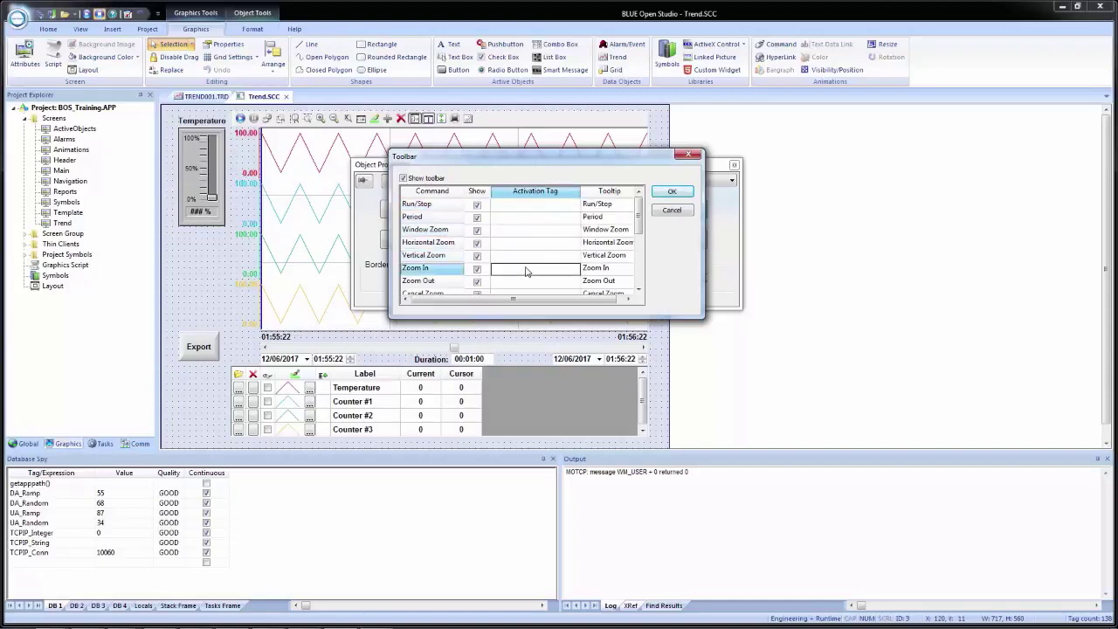
{"action": "left_click", "coordinate": [537, 204]}
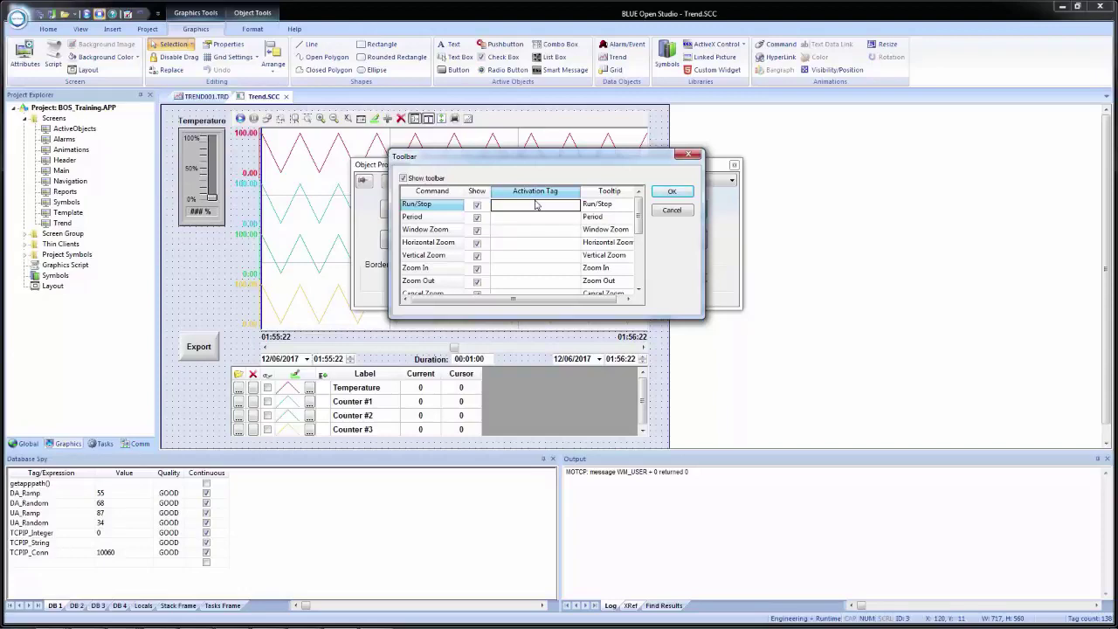
- Examine the Tooltip cells of the toolbar commands and check whether Period and Horizontal Zoom offer tag insertion
{"action": "left_click", "coordinate": [538, 294]}
{"action": "left_click_drag", "start_coordinate": [538, 300], "coordinate": [589, 309]}
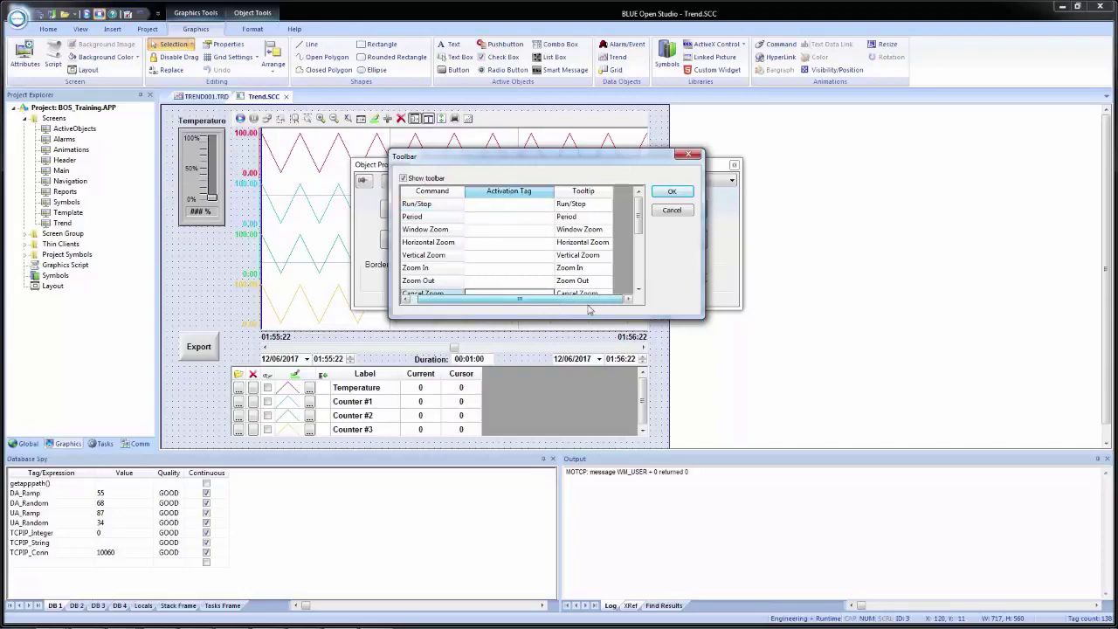
{"action": "left_click", "coordinate": [567, 204]}
{"action": "left_click", "coordinate": [577, 217]}
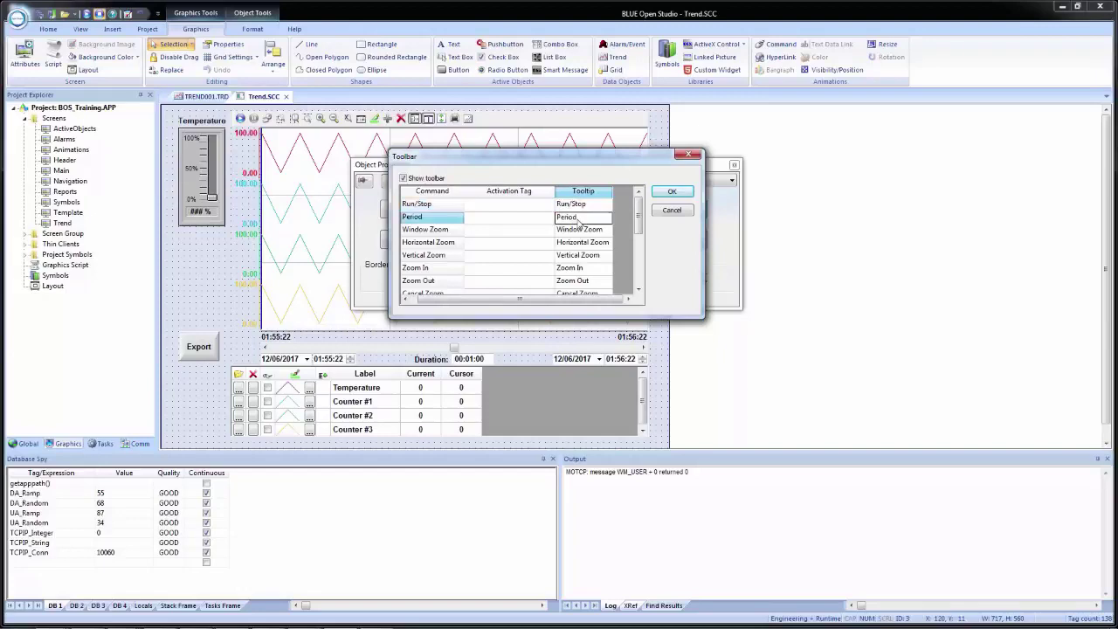
{"action": "right_click", "coordinate": [586, 221]}
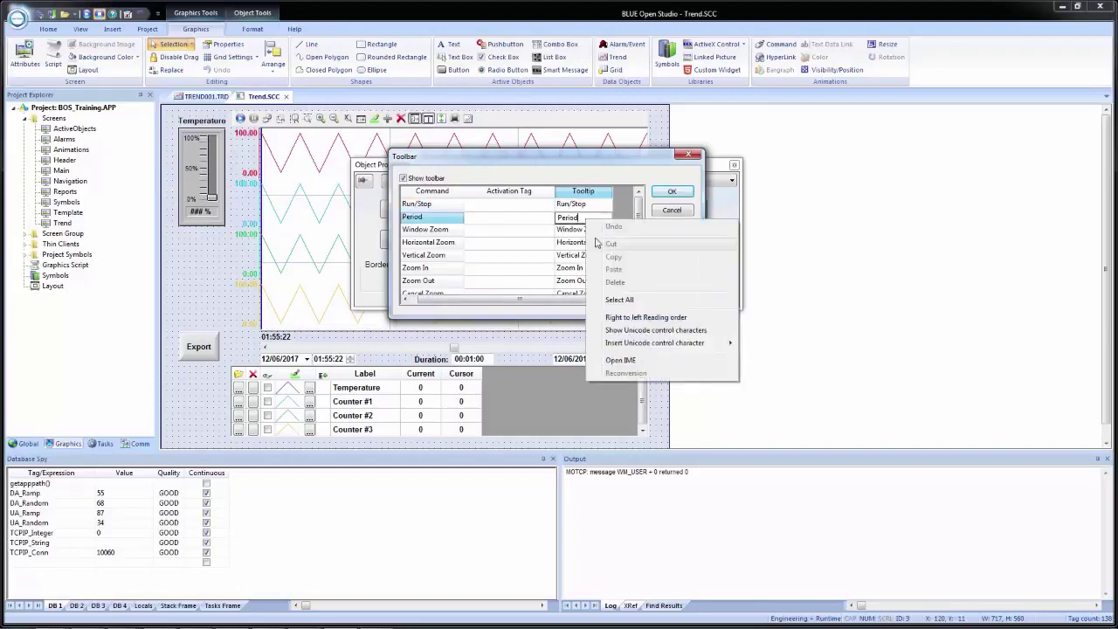
{"action": "left_click", "coordinate": [566, 230]}
{"action": "left_click", "coordinate": [581, 247]}
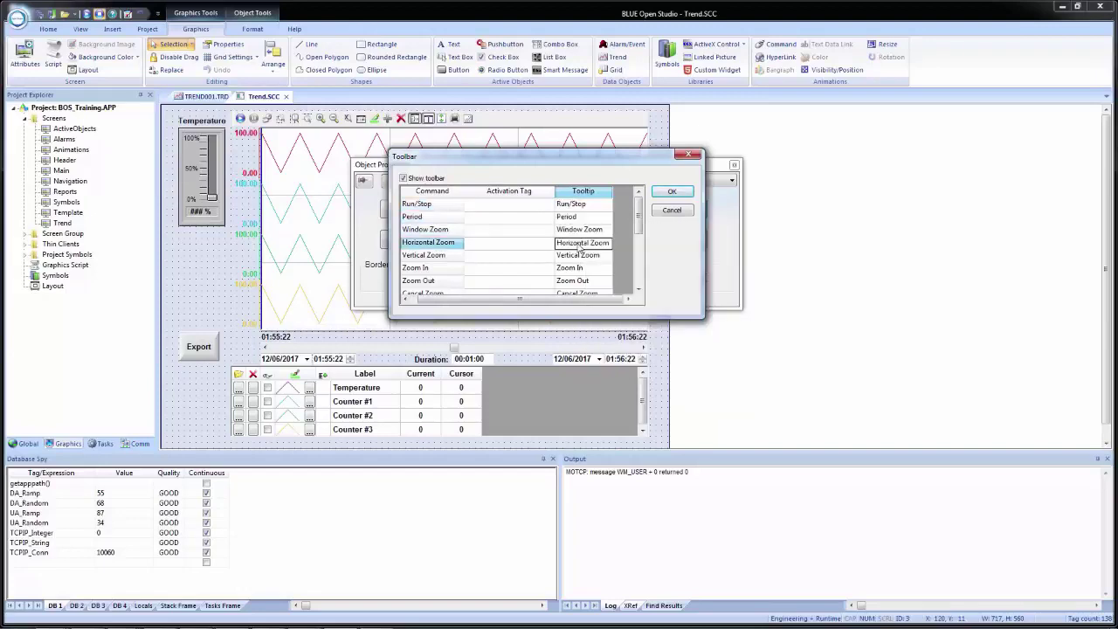
{"action": "right_click", "coordinate": [580, 246]}
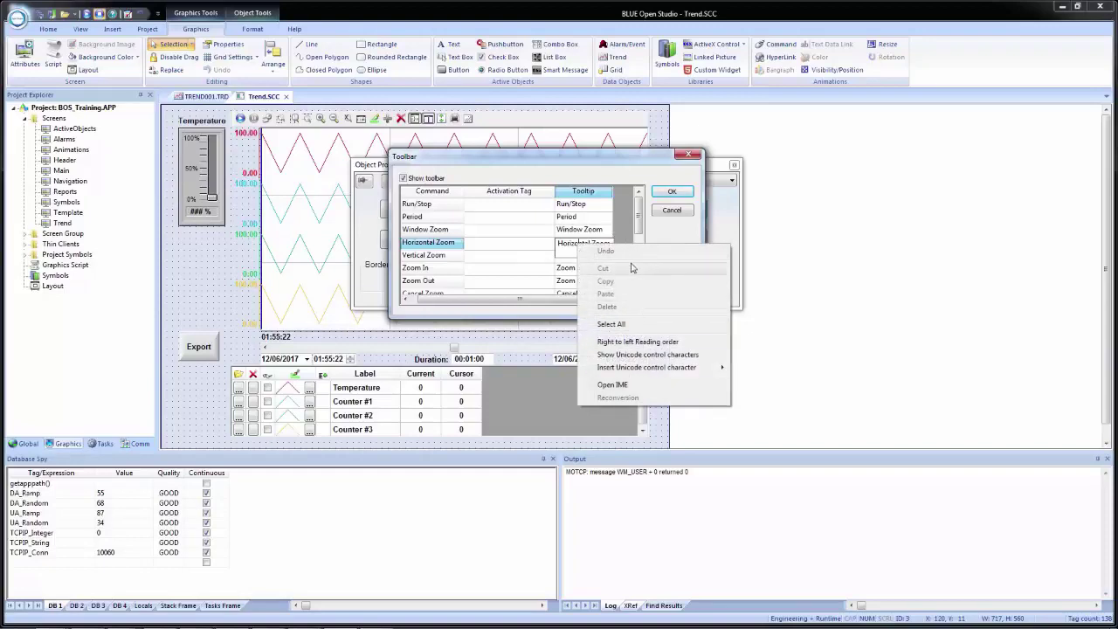
- Try to use {Test} as the Run/Stop command's tooltip, declining to create the tag or set the expression as a comment
{"action": "left_click", "coordinate": [587, 205]}
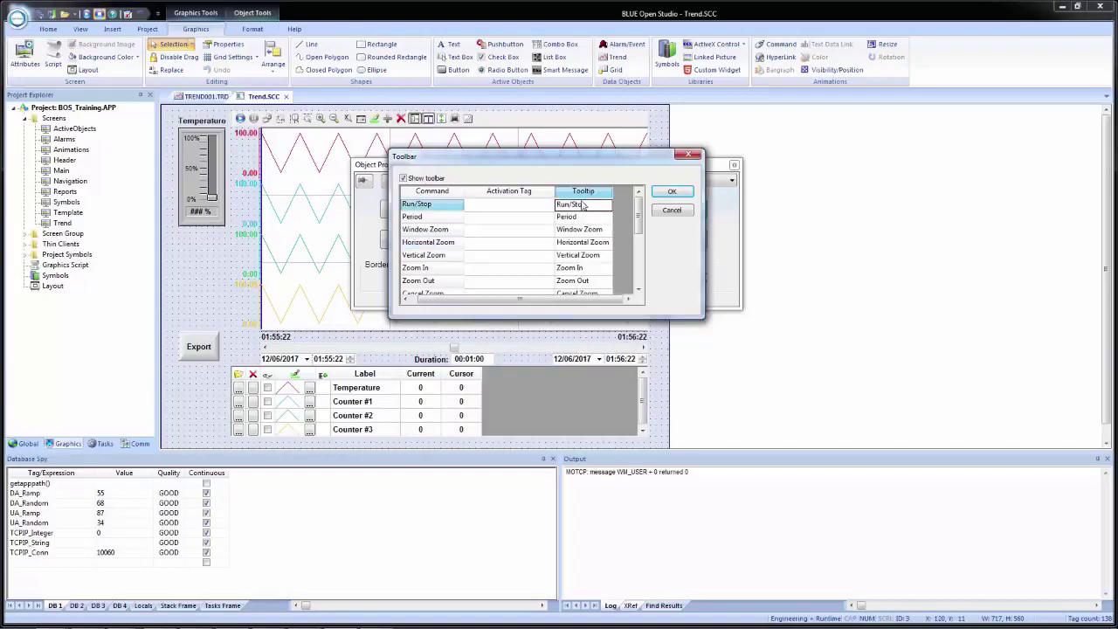
{"action": "key", "text": "ctrl+a"}
{"action": "key", "text": "Delete"}
{"action": "type", "text": "{Test"}
{"action": "left_click", "coordinate": [510, 210]}
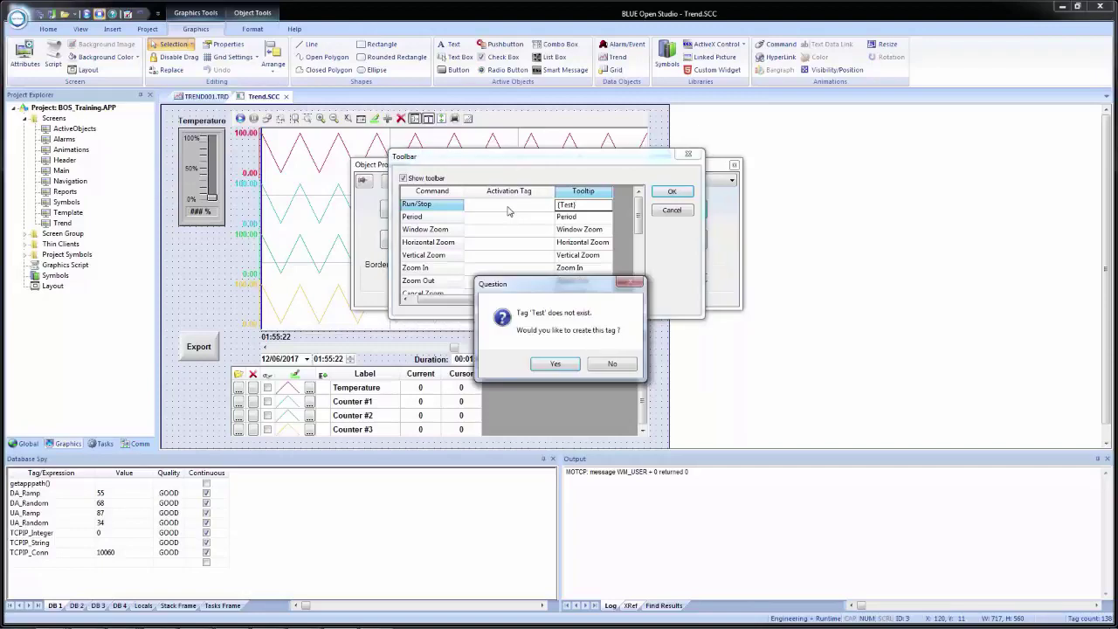
{"action": "left_click", "coordinate": [612, 364]}
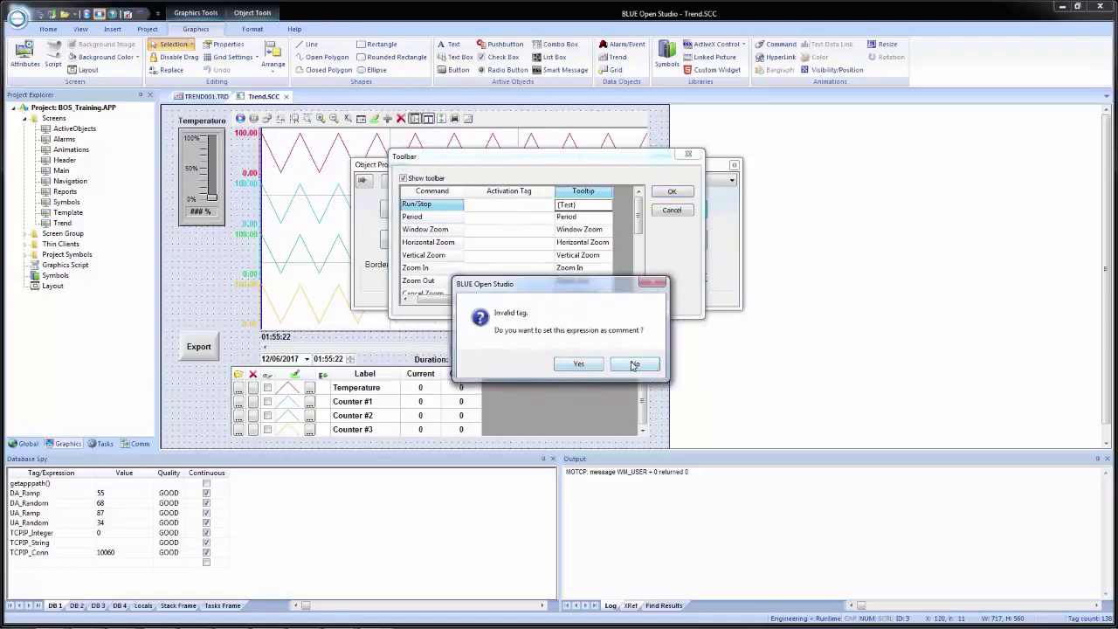
{"action": "left_click", "coordinate": [633, 364]}
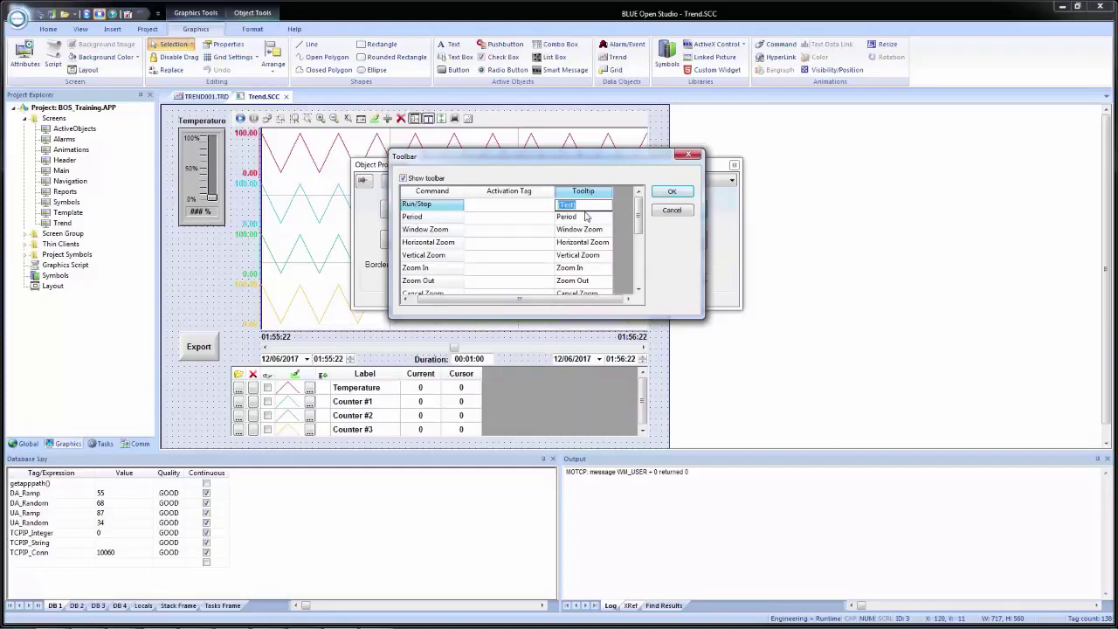
- Restore the Run/Stop command's tooltip to Run/Stop, check the Show column, and cancel the toolbar settings
{"action": "type", "text": "Run/Stop"}
{"action": "left_click", "coordinate": [583, 230]}
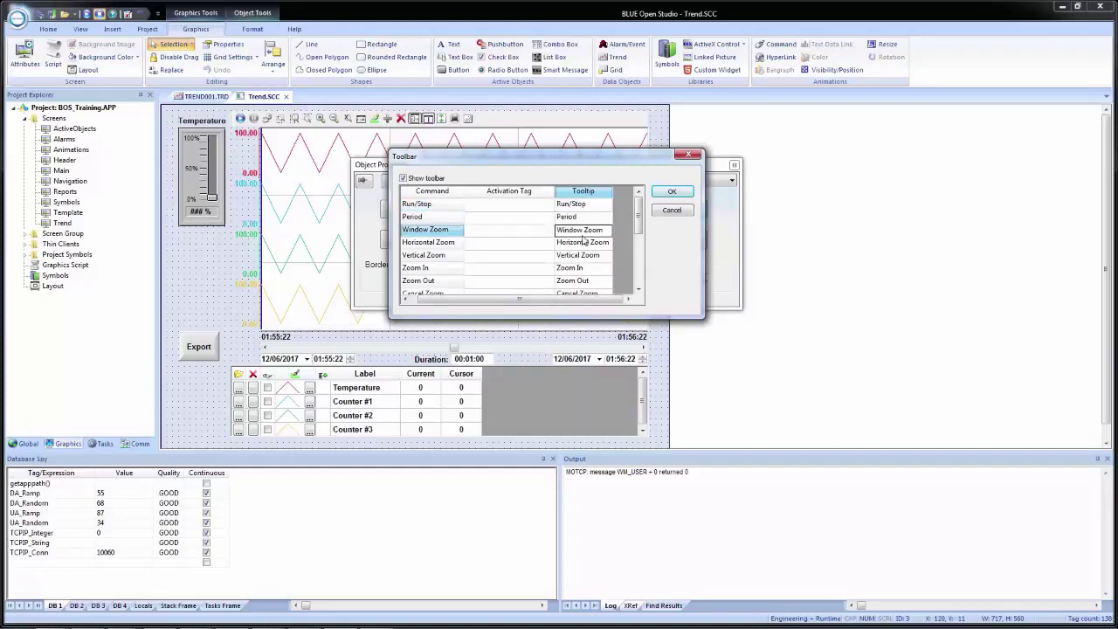
{"action": "left_click", "coordinate": [502, 299]}
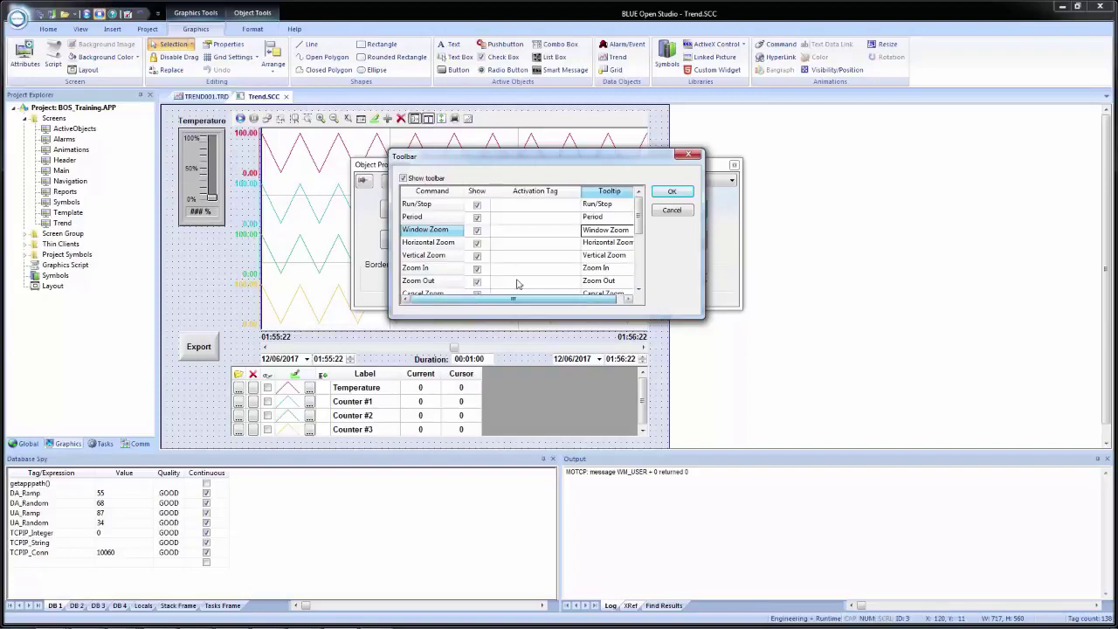
{"action": "left_click", "coordinate": [670, 210]}
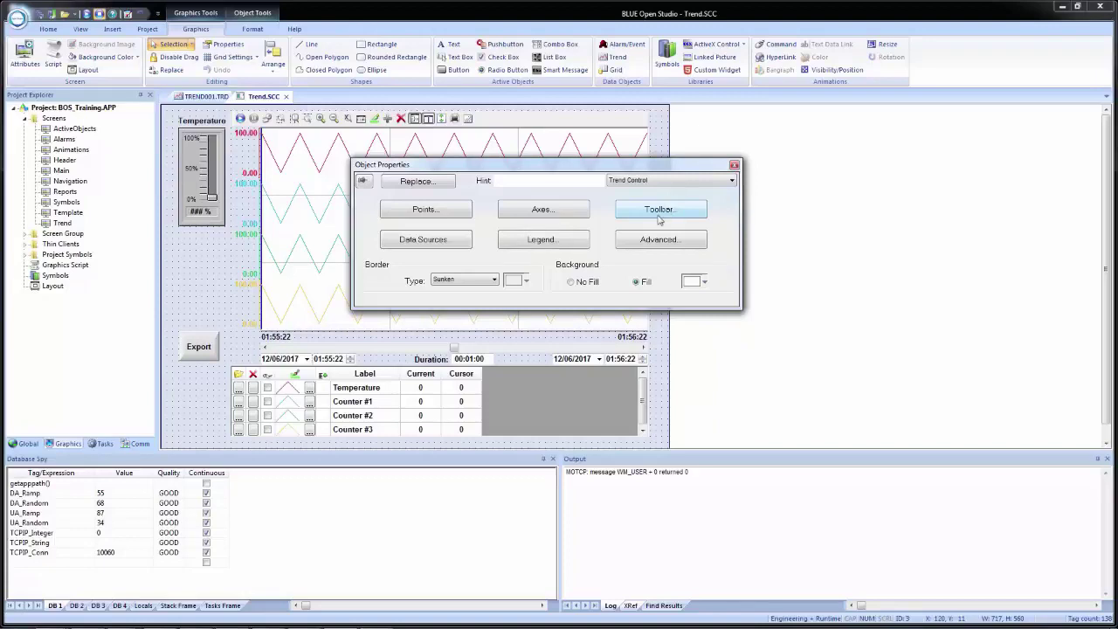
- Open the trend control's advanced settings and examine the Run-Time Config file name field and its file browser without choosing a file
{"action": "left_click", "coordinate": [657, 241]}
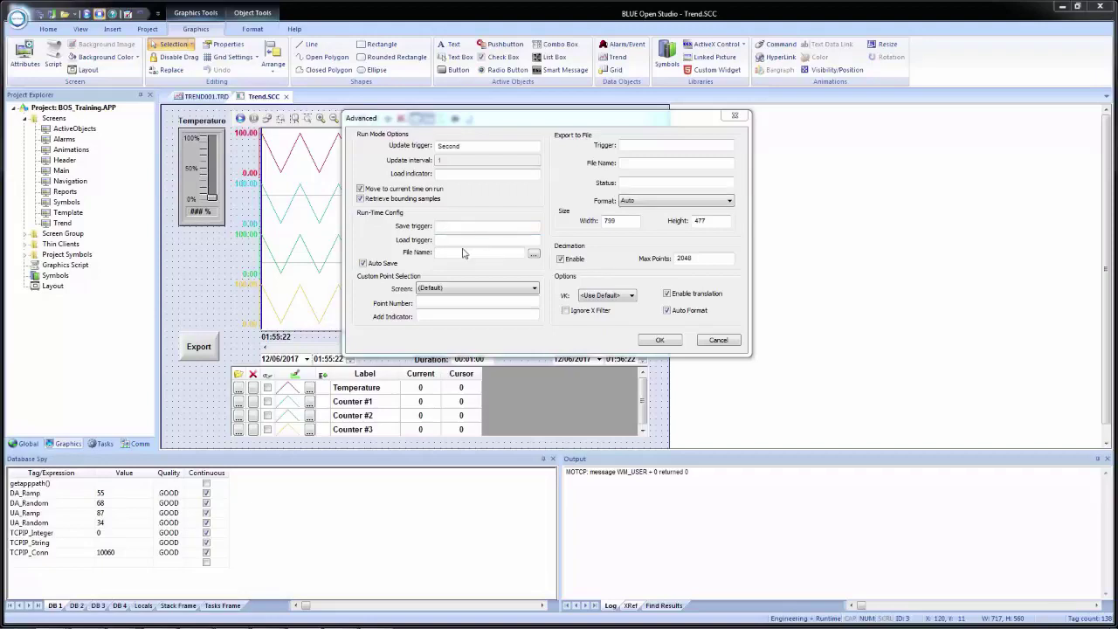
{"action": "left_click", "coordinate": [534, 255]}
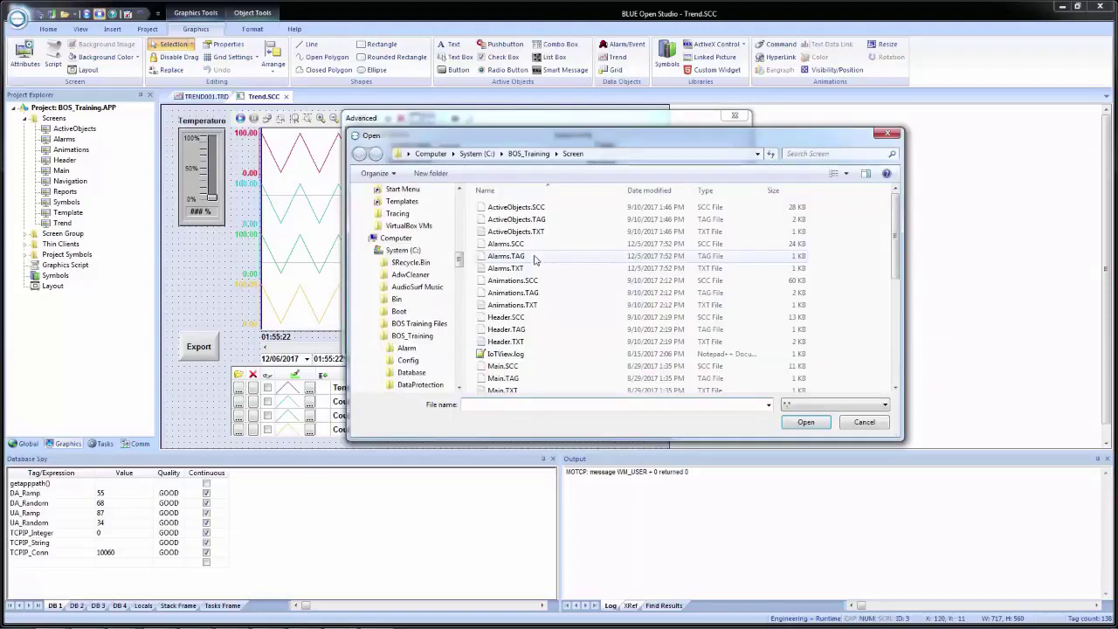
{"action": "left_click", "coordinate": [874, 426]}
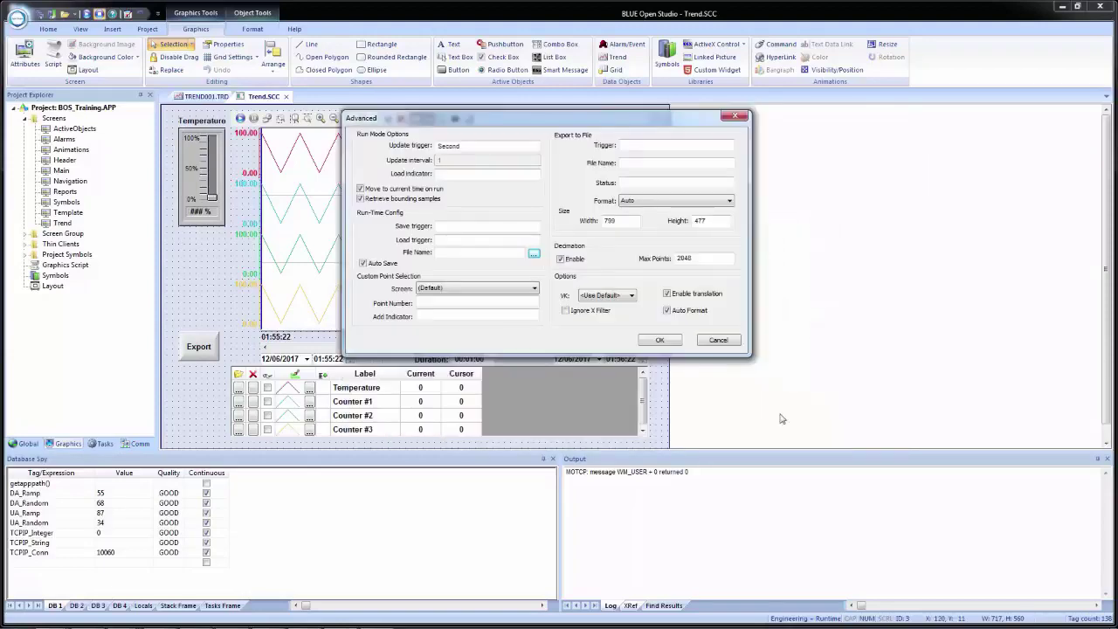
{"action": "left_click", "coordinate": [460, 253]}
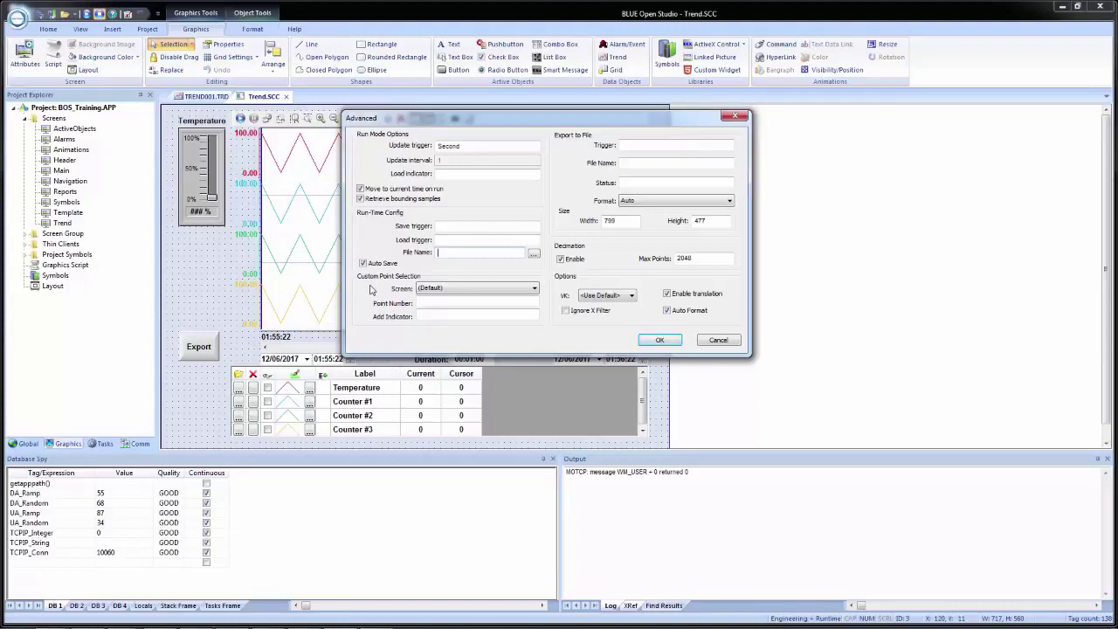
- Review the screens available for Custom Point Selection, keeping (Default), and examine the Add Indicator field
{"action": "left_click", "coordinate": [442, 289]}
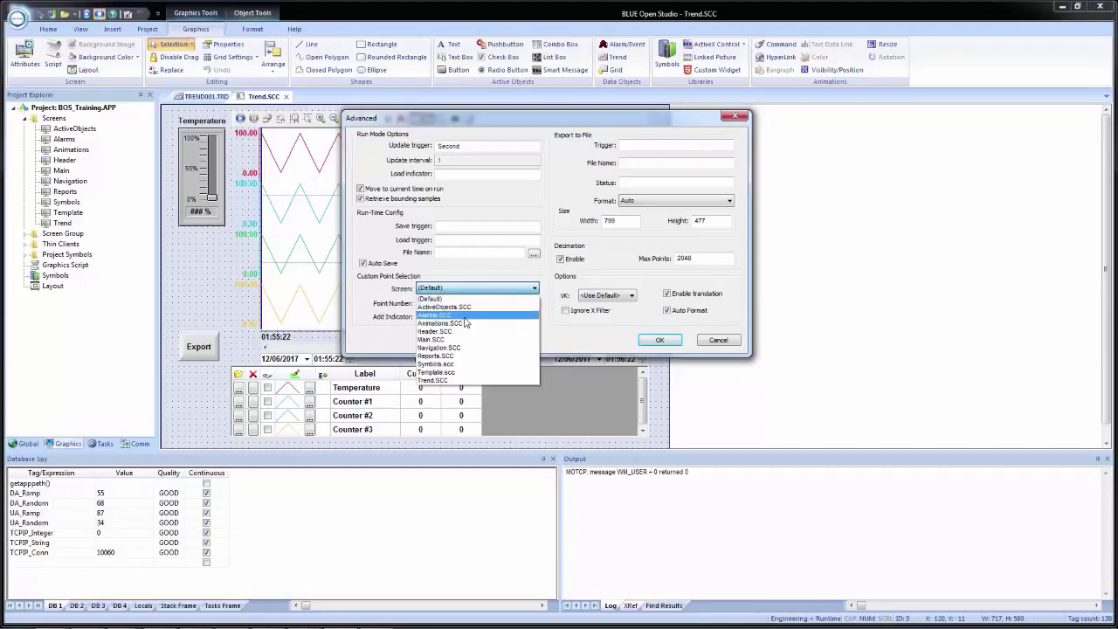
{"action": "left_click", "coordinate": [376, 297]}
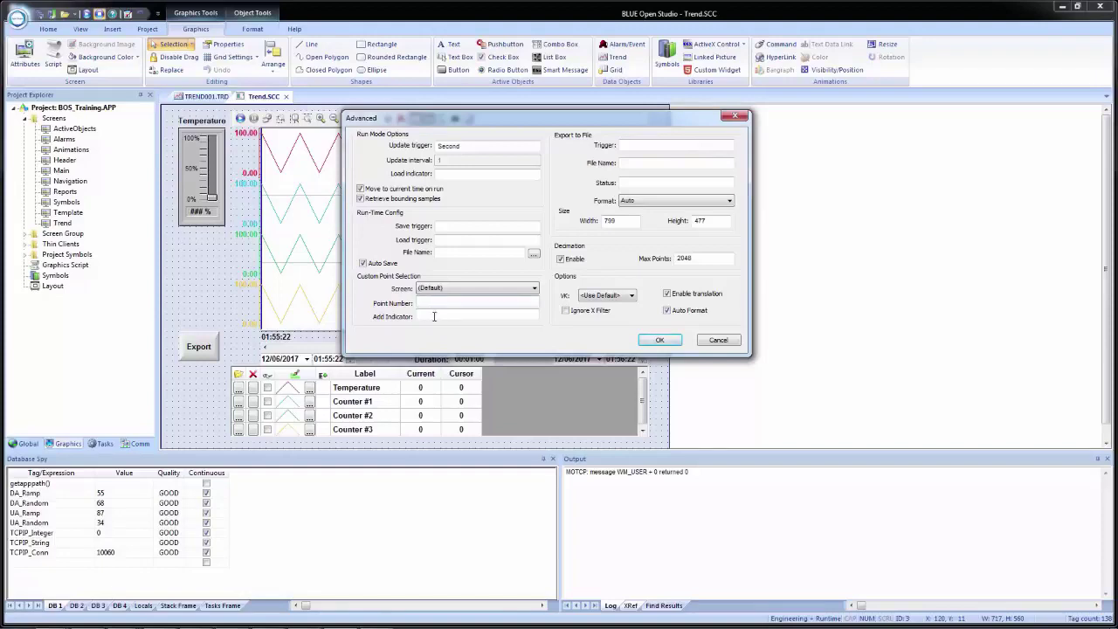
{"action": "left_click", "coordinate": [433, 315]}
- Examine the Export to File name and image format options, and check whether the export size fields accept tags
{"action": "left_click", "coordinate": [638, 163]}
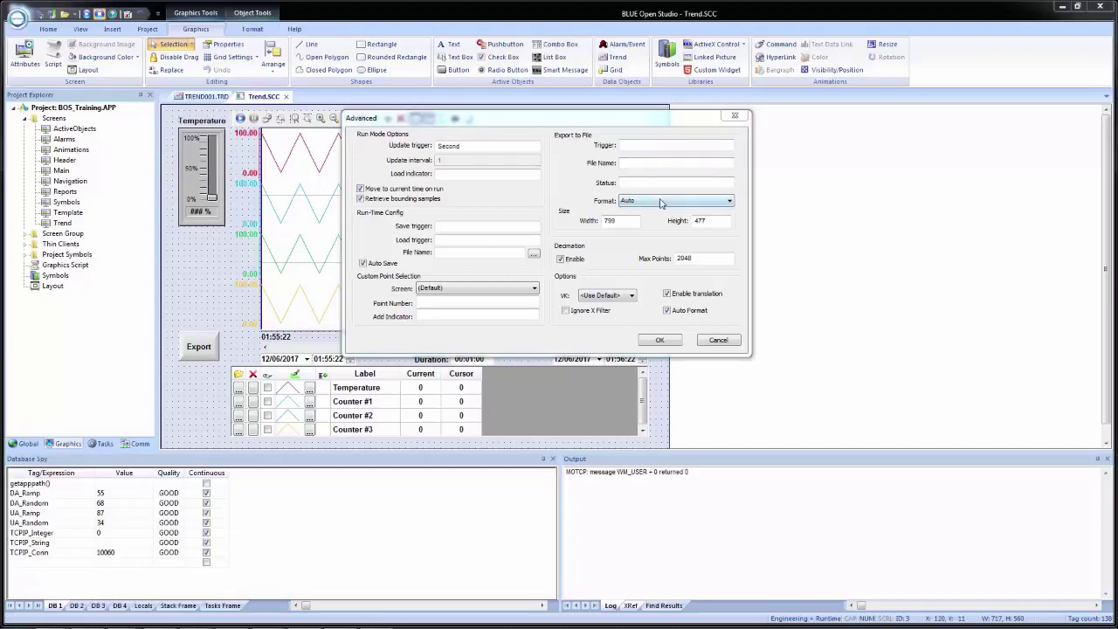
{"action": "left_click", "coordinate": [661, 202]}
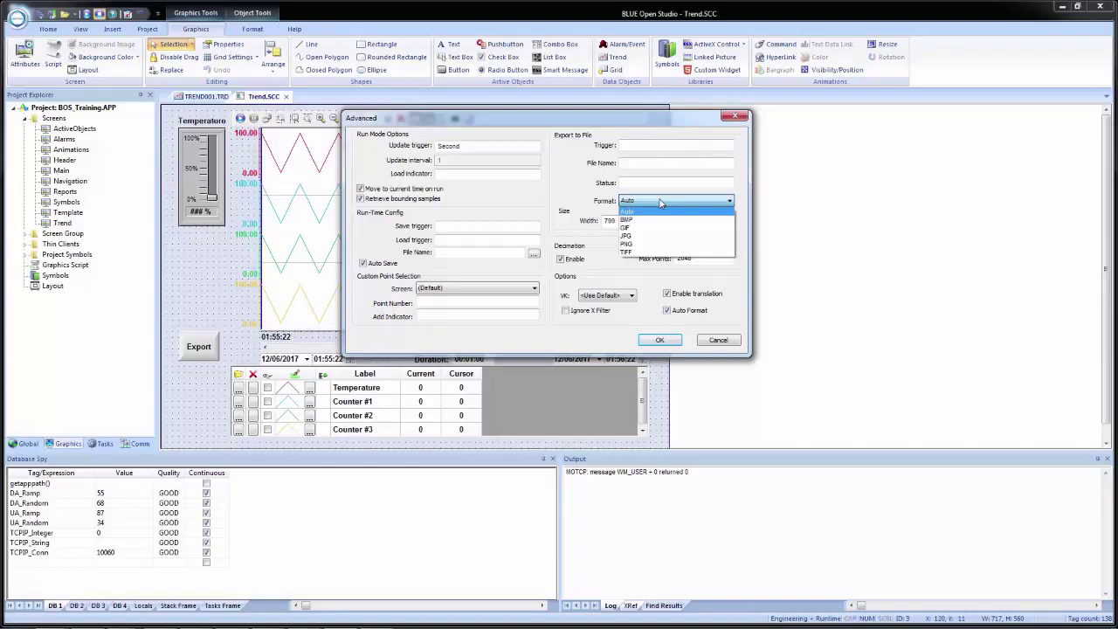
{"action": "left_click", "coordinate": [563, 197]}
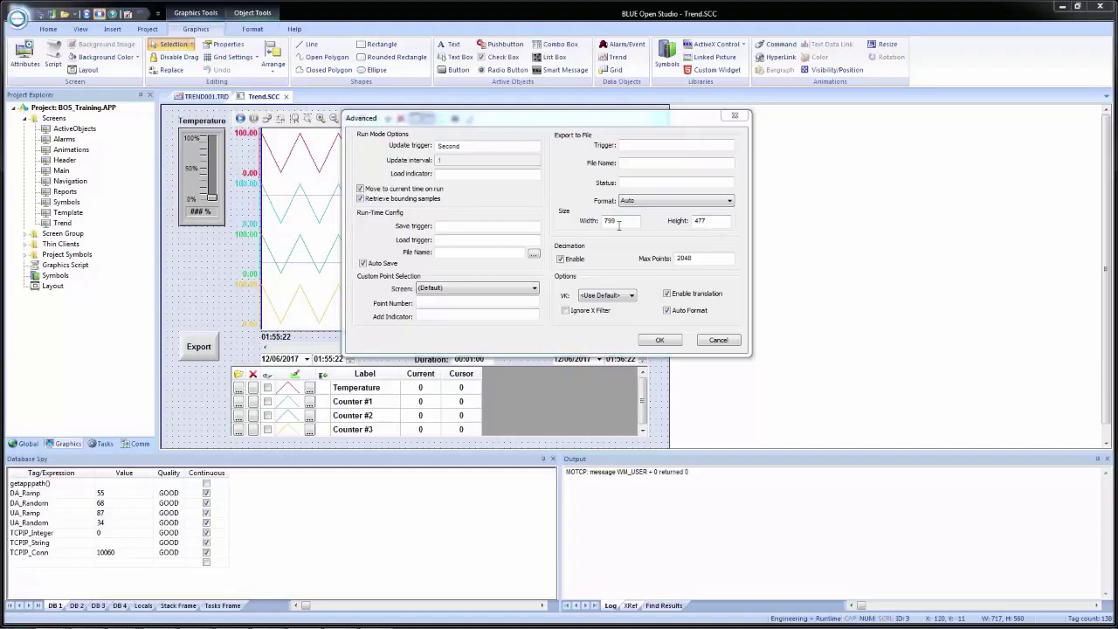
{"action": "right_click", "coordinate": [619, 223]}
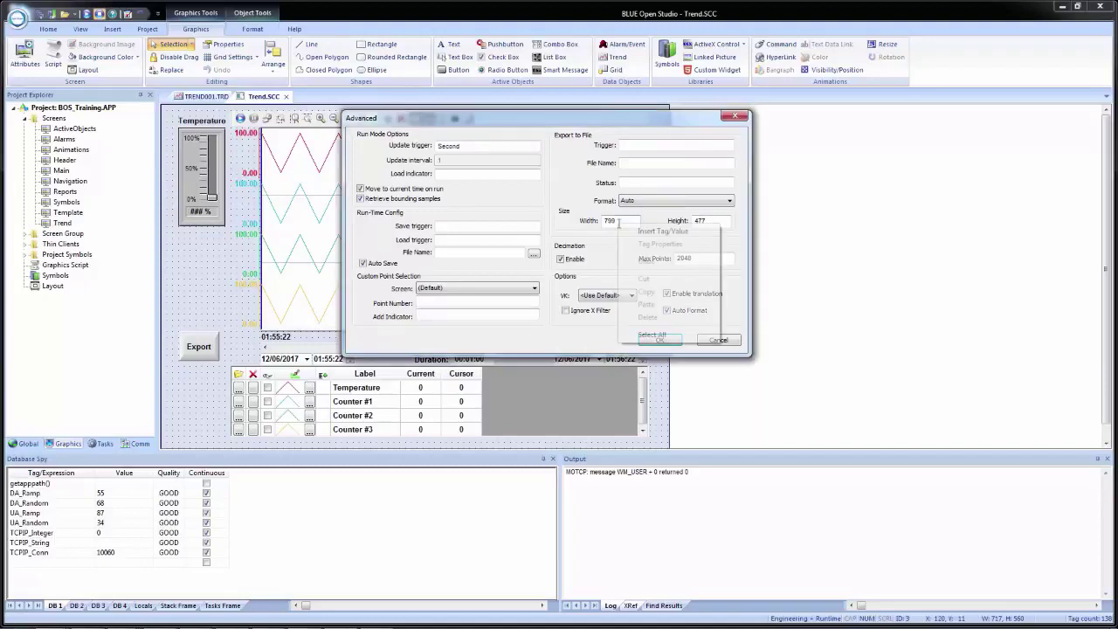
{"action": "left_click", "coordinate": [722, 223]}
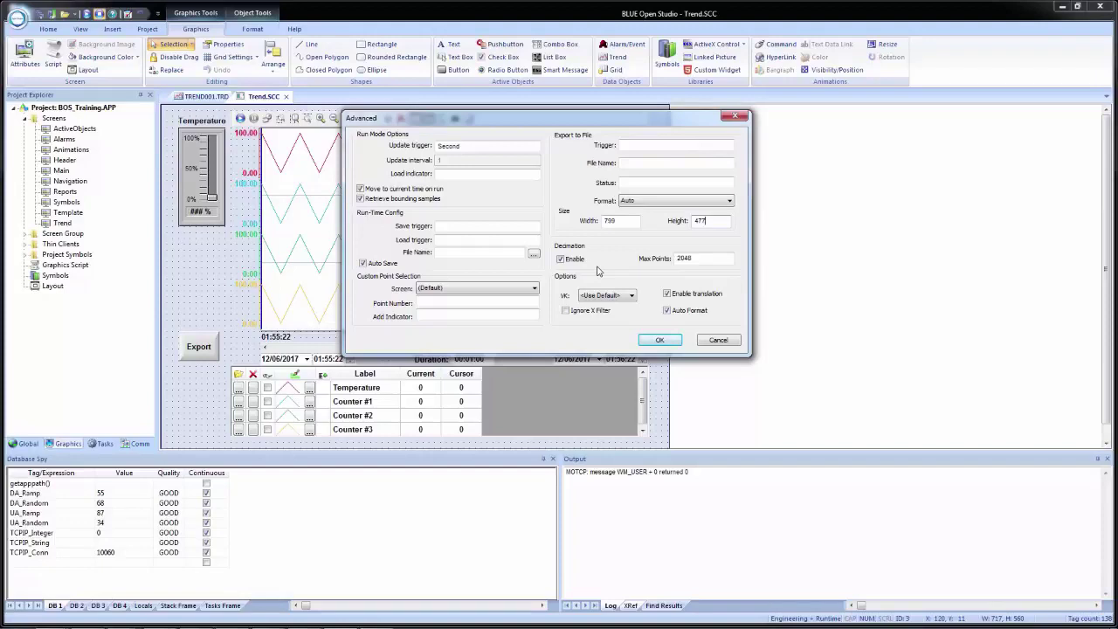
- Check the Decimation Max Points field and the virtual keyboard options, and accept the advanced settings
{"action": "right_click", "coordinate": [701, 254]}
{"action": "left_click", "coordinate": [696, 257]}
{"action": "left_click", "coordinate": [623, 296]}
{"action": "left_click", "coordinate": [623, 298]}
{"action": "left_click", "coordinate": [659, 340]}
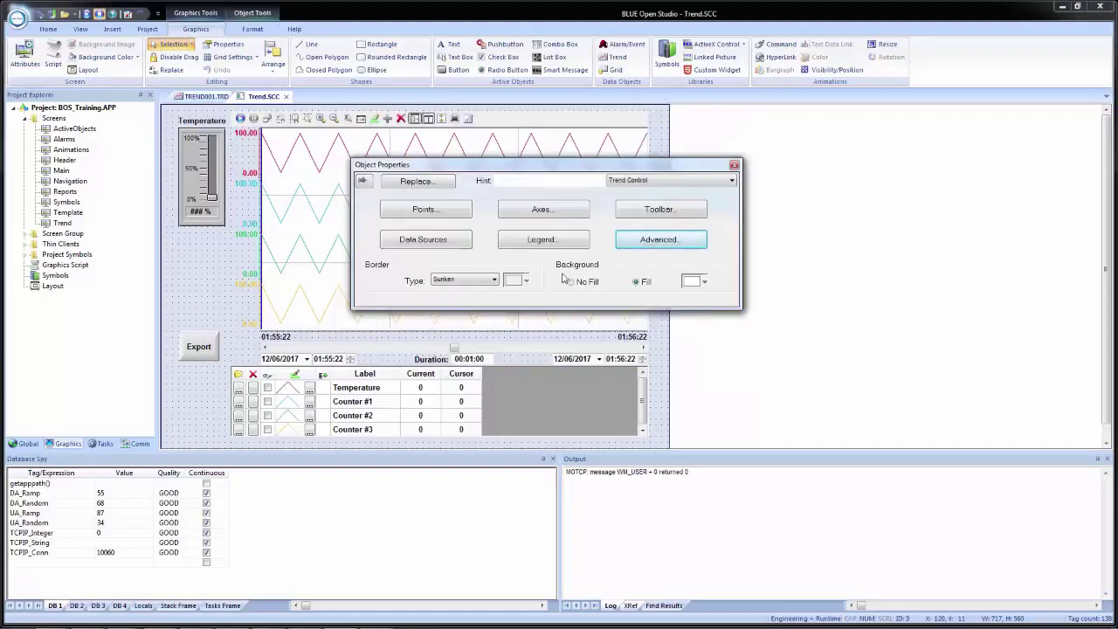